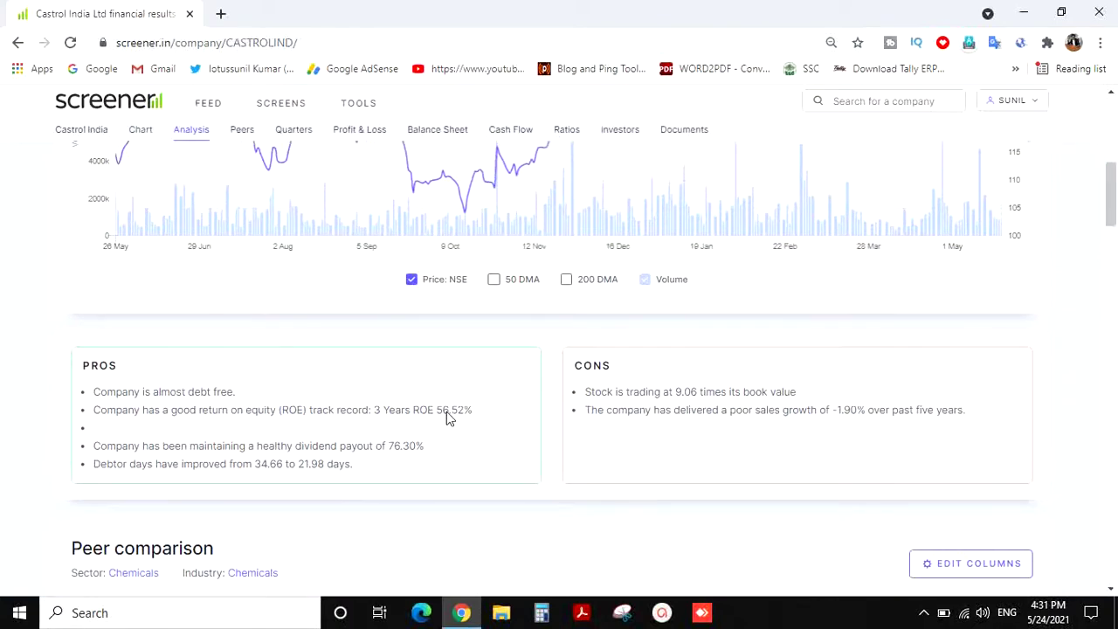
Examine Castrol India's pros and cons, peer comparison and quarterly results on the company page
{"action": "scroll", "coordinate": [446, 417], "scroll_direction": "down", "scroll_amount": 3}
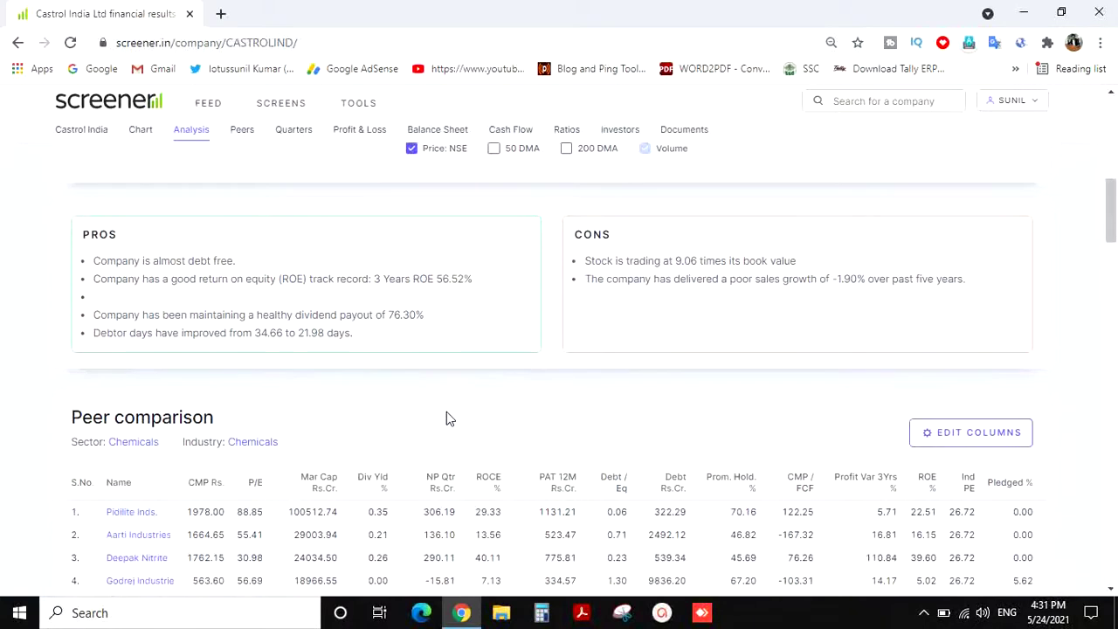
{"action": "scroll", "coordinate": [446, 418], "scroll_direction": "down", "scroll_amount": 1}
{"action": "scroll", "coordinate": [447, 412], "scroll_direction": "down", "scroll_amount": 1}
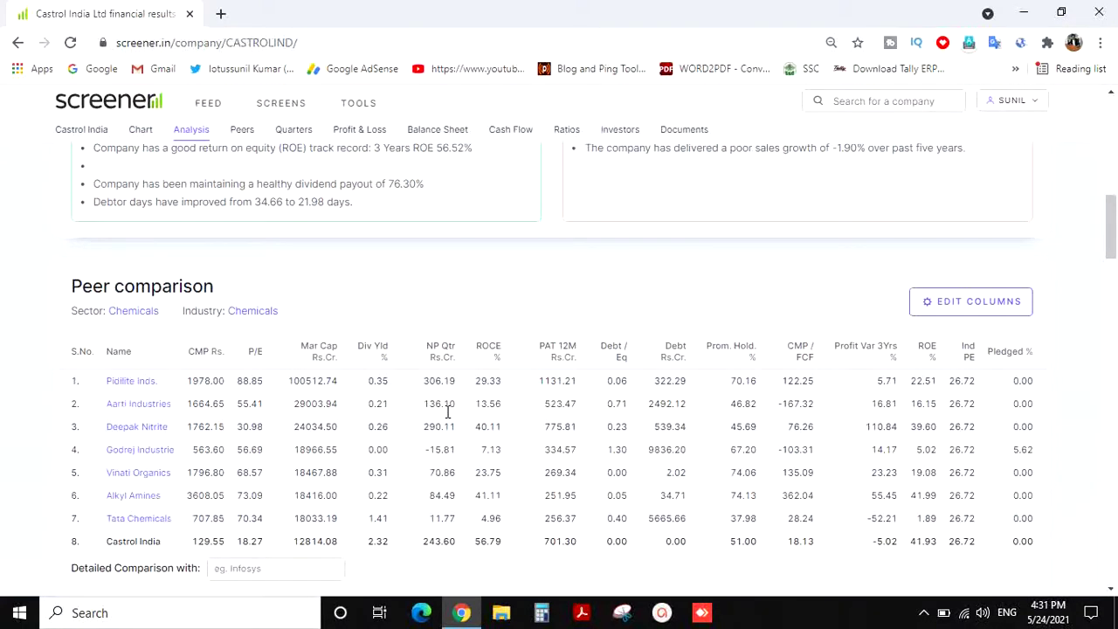
{"action": "scroll", "coordinate": [447, 414], "scroll_direction": "down", "scroll_amount": 3}
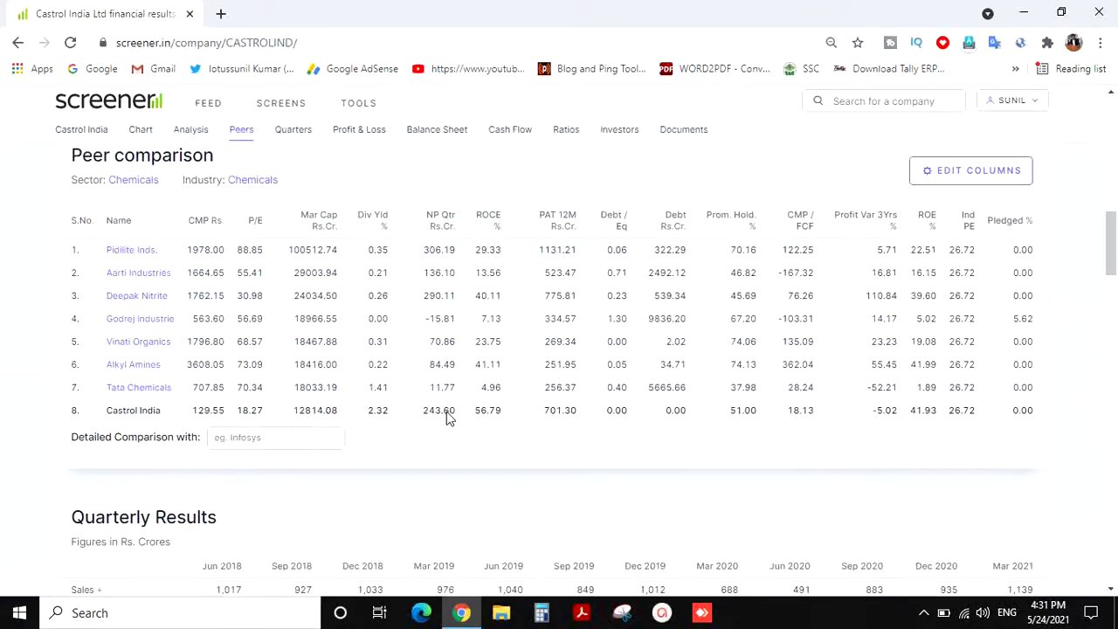
{"action": "scroll", "coordinate": [446, 417], "scroll_direction": "down", "scroll_amount": 1}
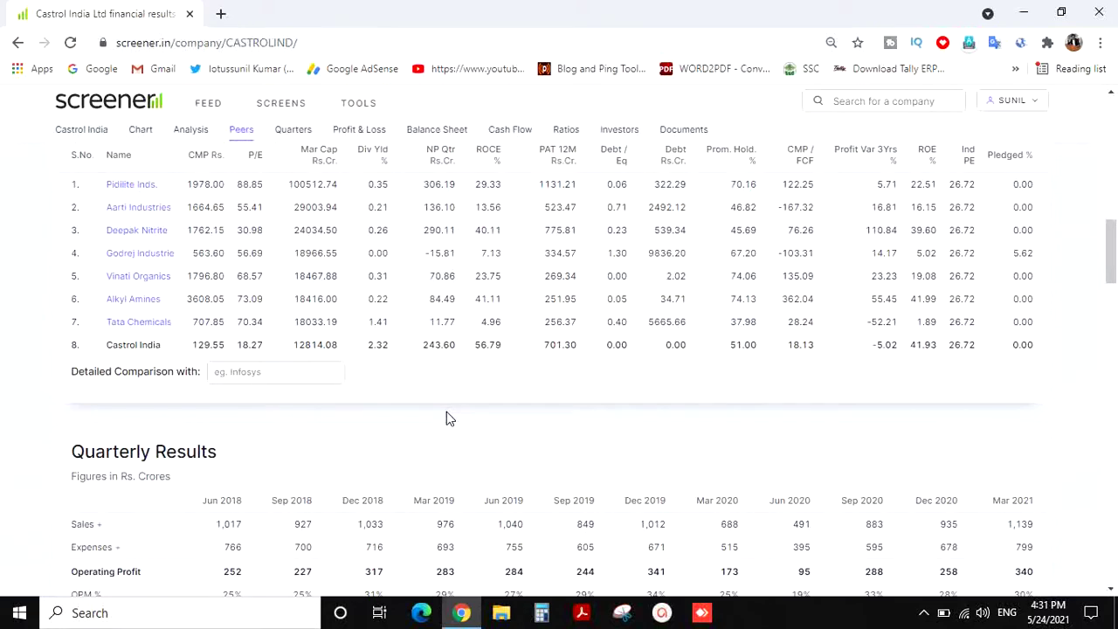
{"action": "scroll", "coordinate": [446, 418], "scroll_direction": "down", "scroll_amount": 2}
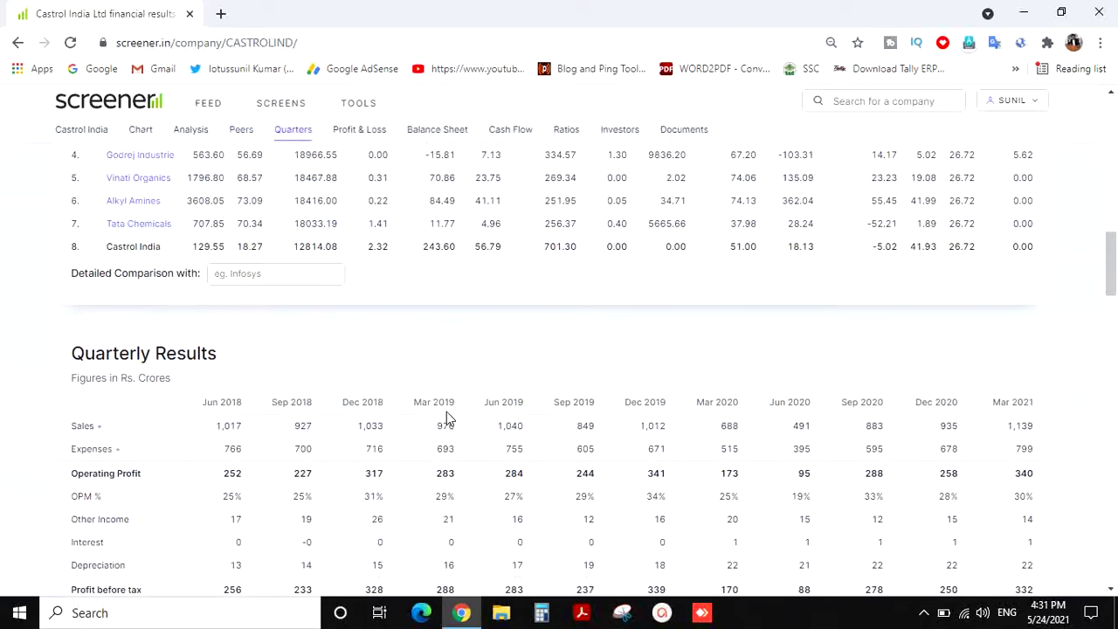
{"action": "scroll", "coordinate": [446, 418], "scroll_direction": "down", "scroll_amount": 4}
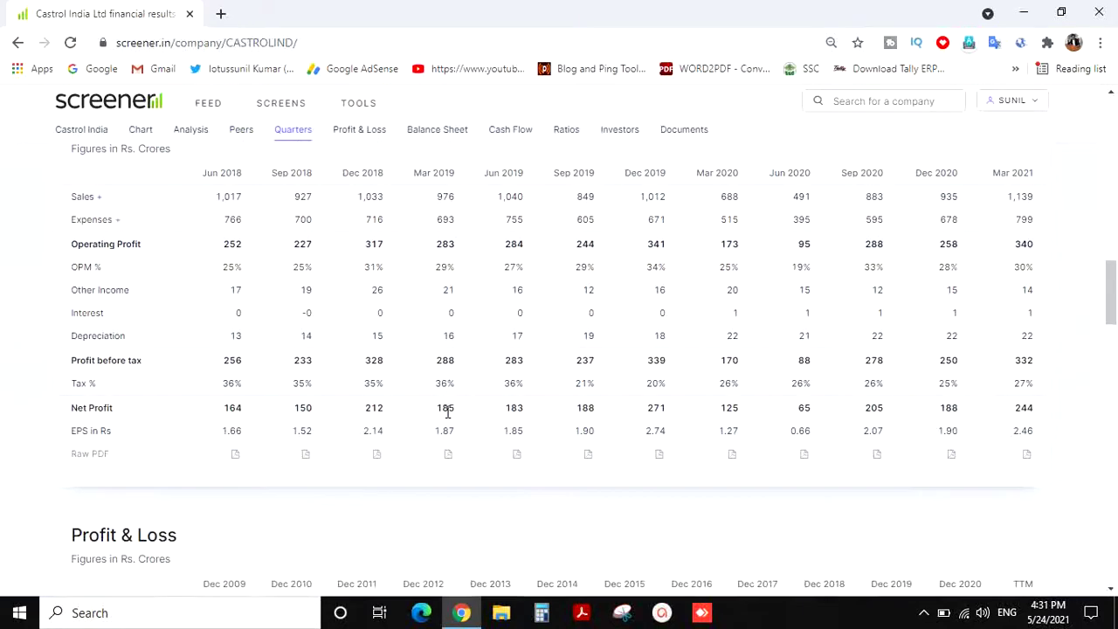
{"action": "scroll", "coordinate": [446, 418], "scroll_direction": "down", "scroll_amount": 5}
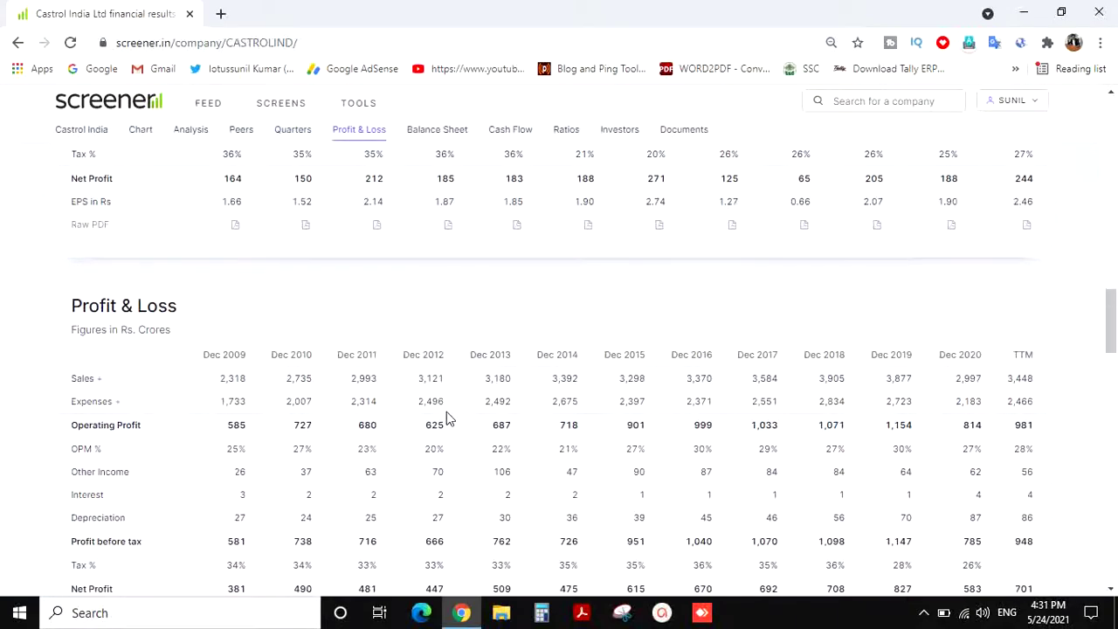
Review Castrol India's profit and loss, balance sheet, cash flows, shareholding pattern and documents
{"action": "scroll", "coordinate": [447, 419], "scroll_direction": "down", "scroll_amount": 3}
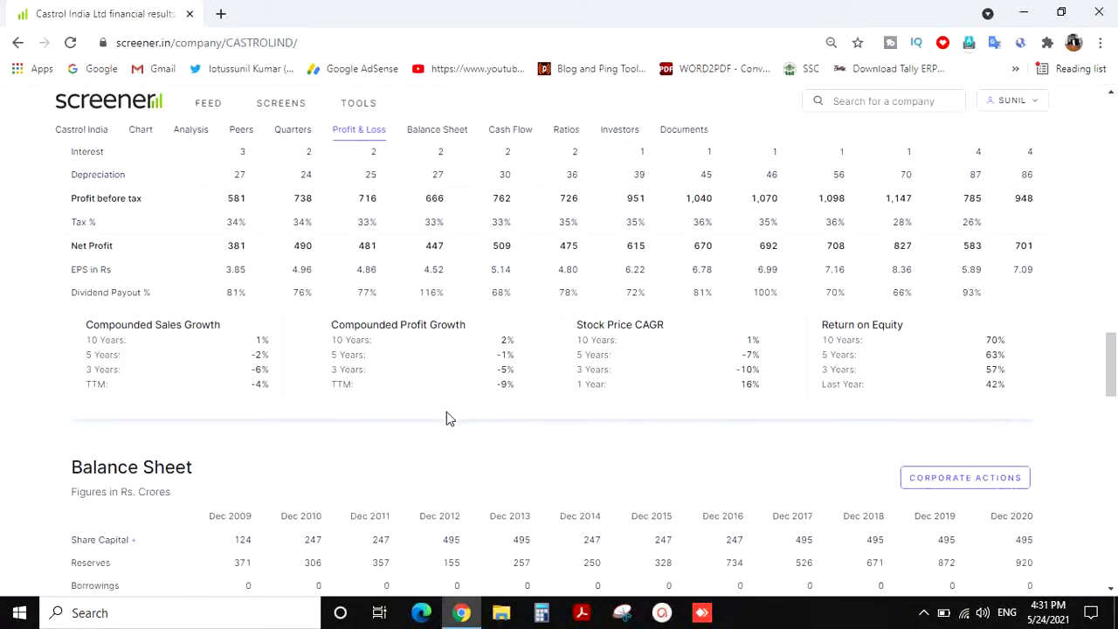
{"action": "scroll", "coordinate": [447, 418], "scroll_direction": "down", "scroll_amount": 5}
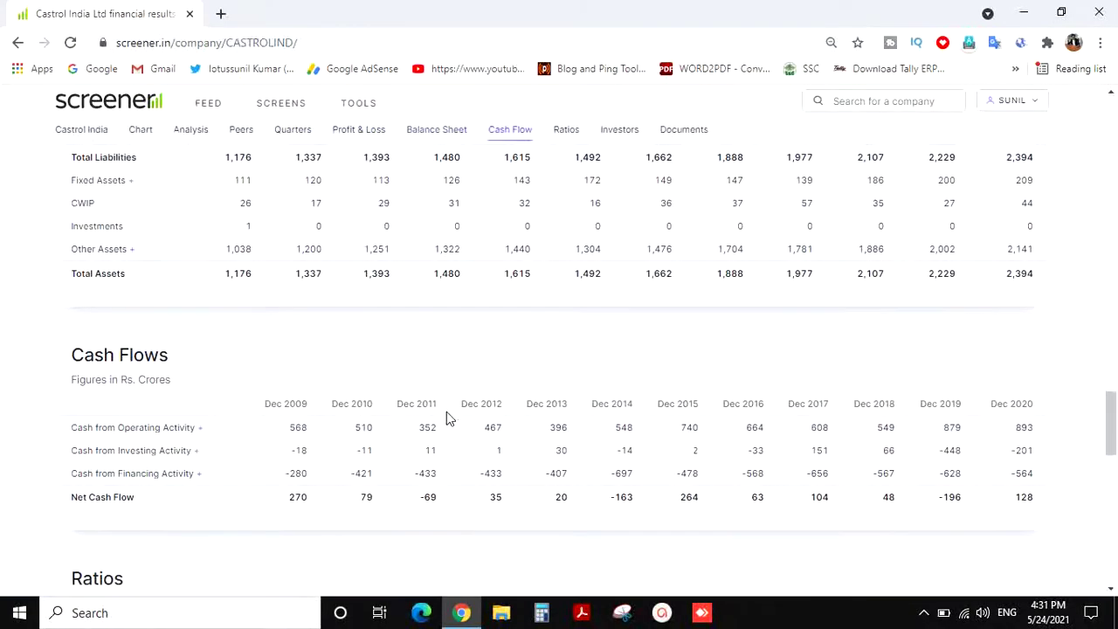
{"action": "scroll", "coordinate": [446, 419], "scroll_direction": "down", "scroll_amount": 5}
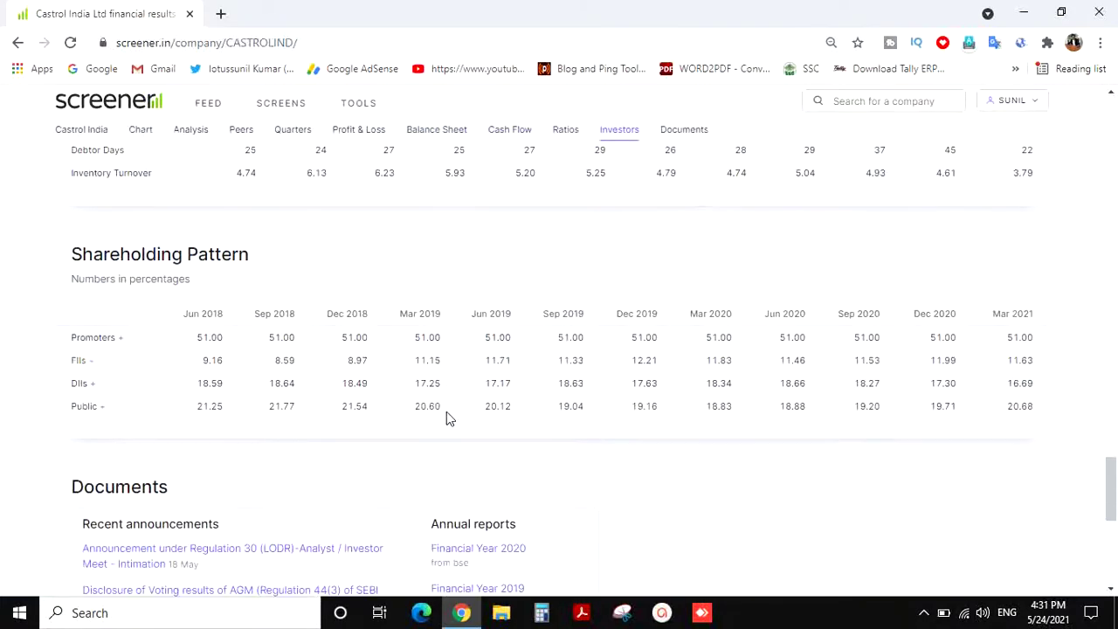
{"action": "scroll", "coordinate": [446, 413], "scroll_direction": "down", "scroll_amount": 1}
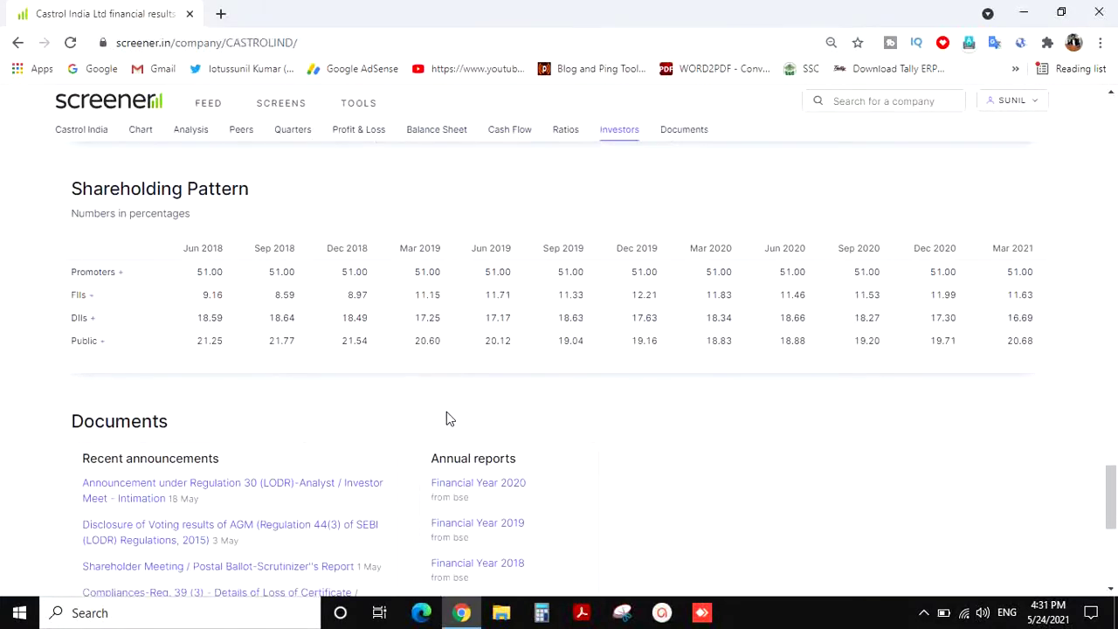
{"action": "scroll", "coordinate": [446, 419], "scroll_direction": "down", "scroll_amount": 1}
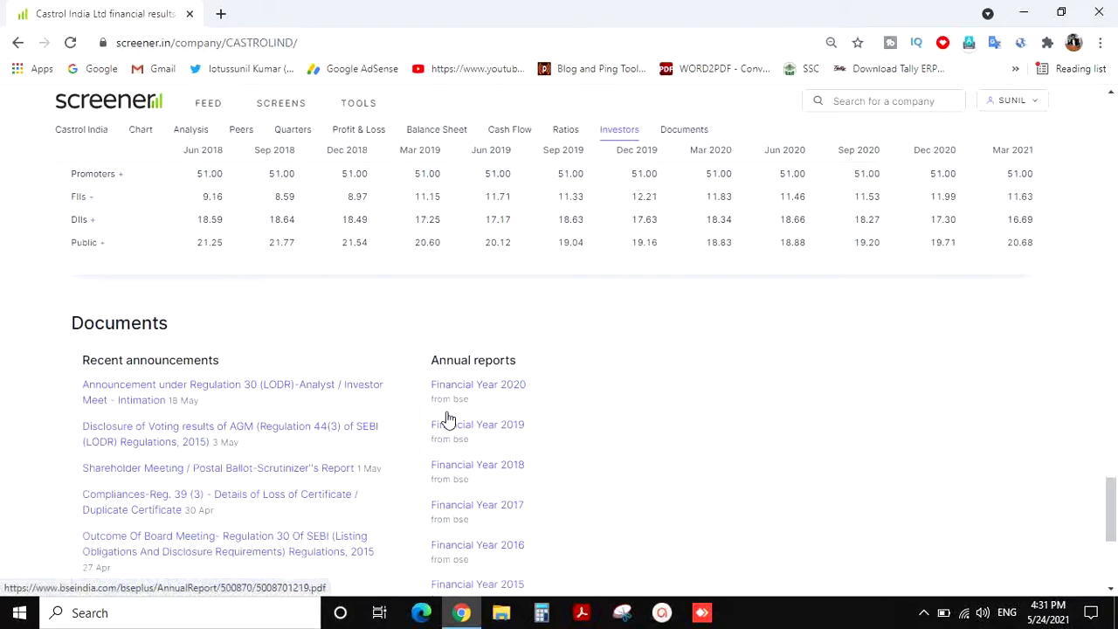
{"action": "scroll", "coordinate": [447, 418], "scroll_direction": "down", "scroll_amount": 1}
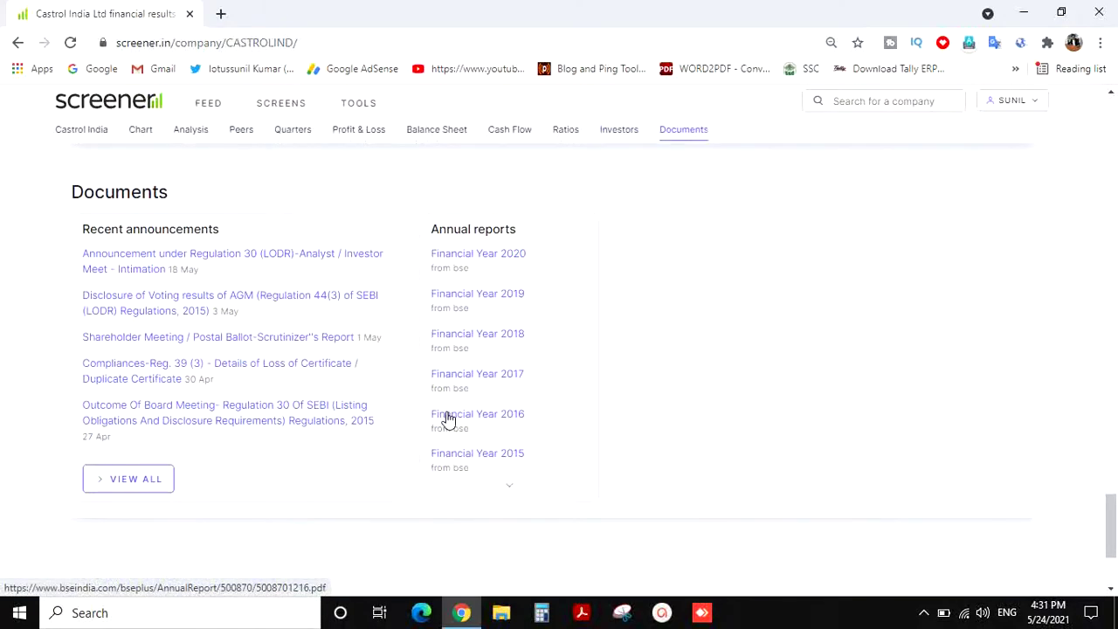
Look back over the financial sections and price chart, ending at Castrol India's overview figures
{"action": "scroll", "coordinate": [447, 418], "scroll_direction": "up", "scroll_amount": 3}
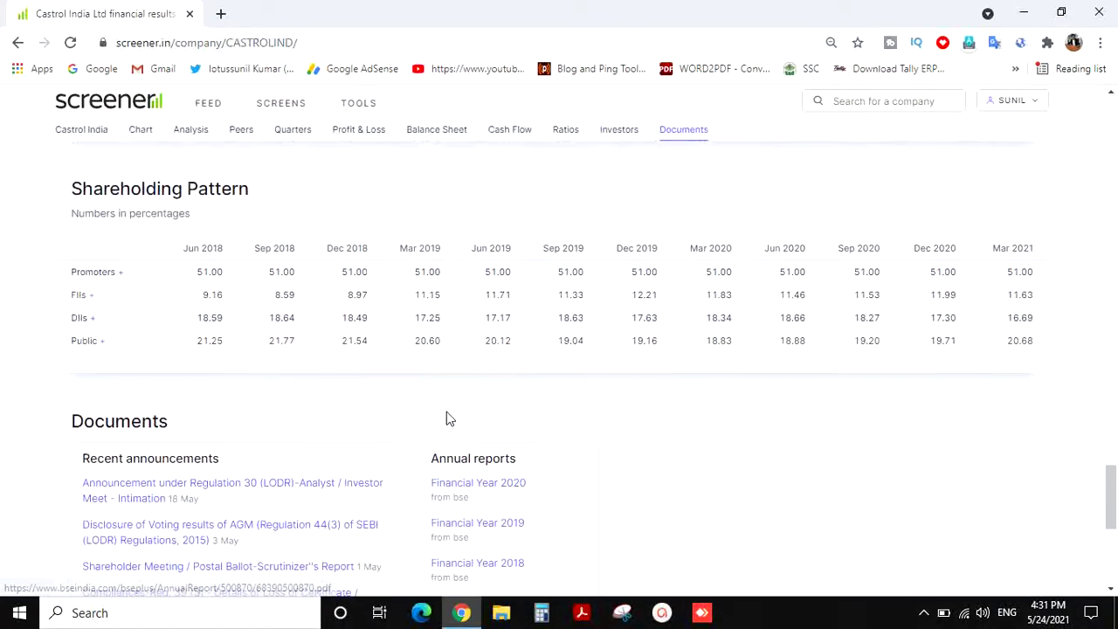
{"action": "scroll", "coordinate": [446, 419], "scroll_direction": "up", "scroll_amount": 7}
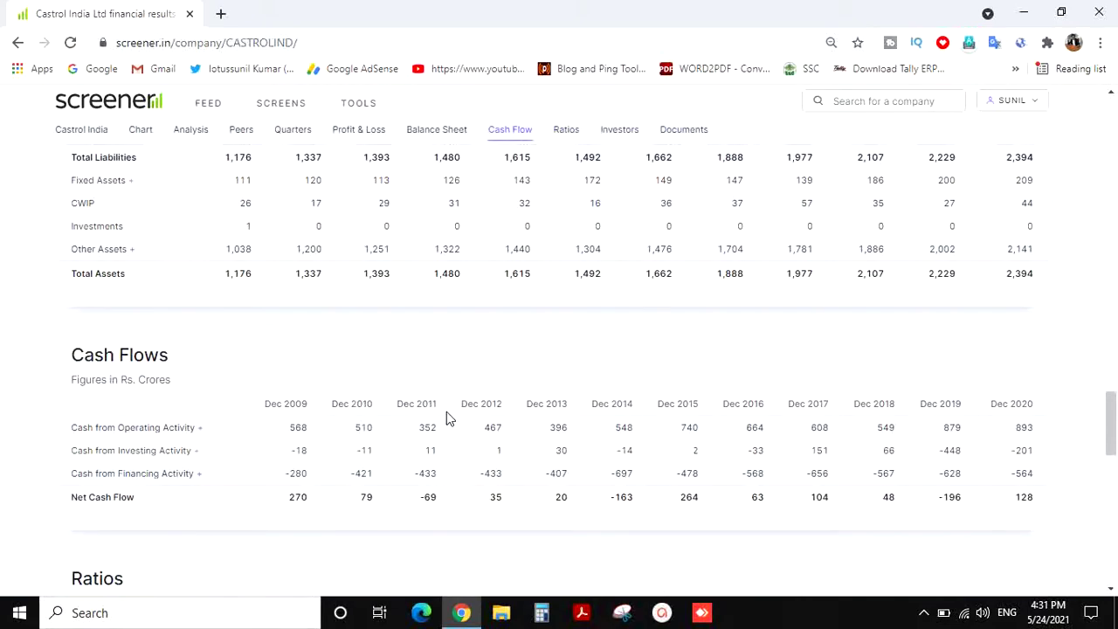
{"action": "scroll", "coordinate": [447, 418], "scroll_direction": "up", "scroll_amount": 9}
{"action": "scroll", "coordinate": [447, 418], "scroll_direction": "up", "scroll_amount": 5}
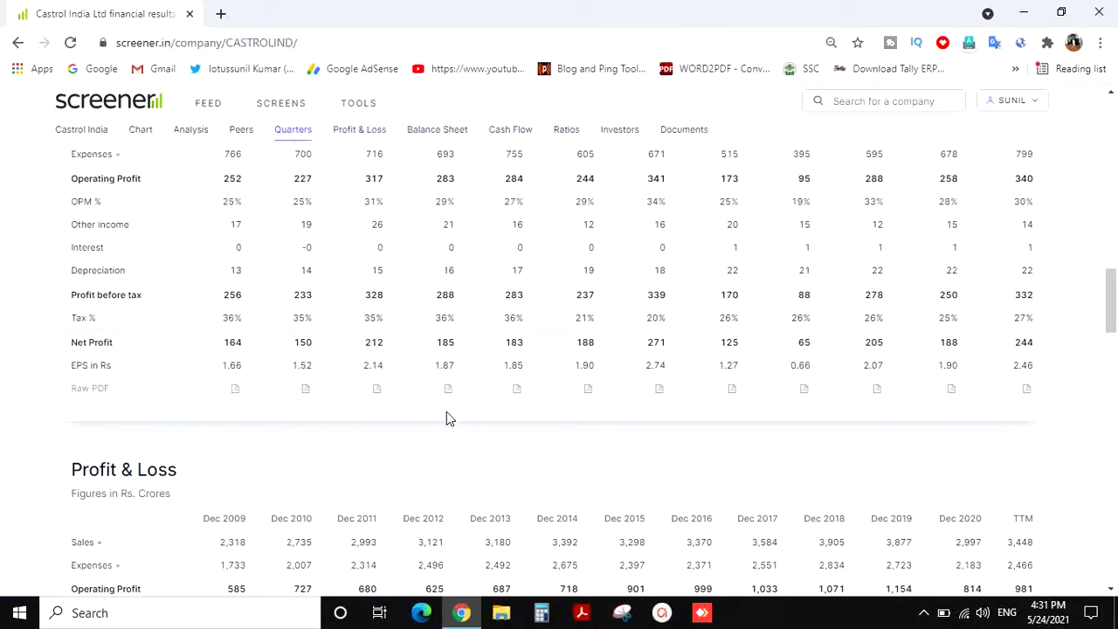
{"action": "scroll", "coordinate": [446, 418], "scroll_direction": "up", "scroll_amount": 5}
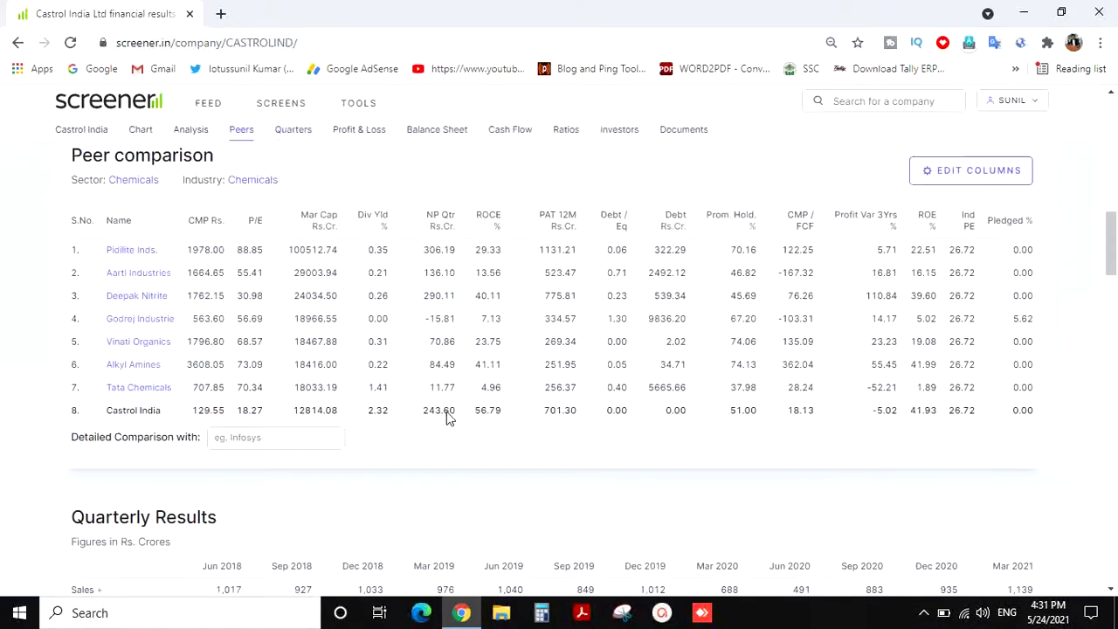
{"action": "scroll", "coordinate": [447, 419], "scroll_direction": "up", "scroll_amount": 7}
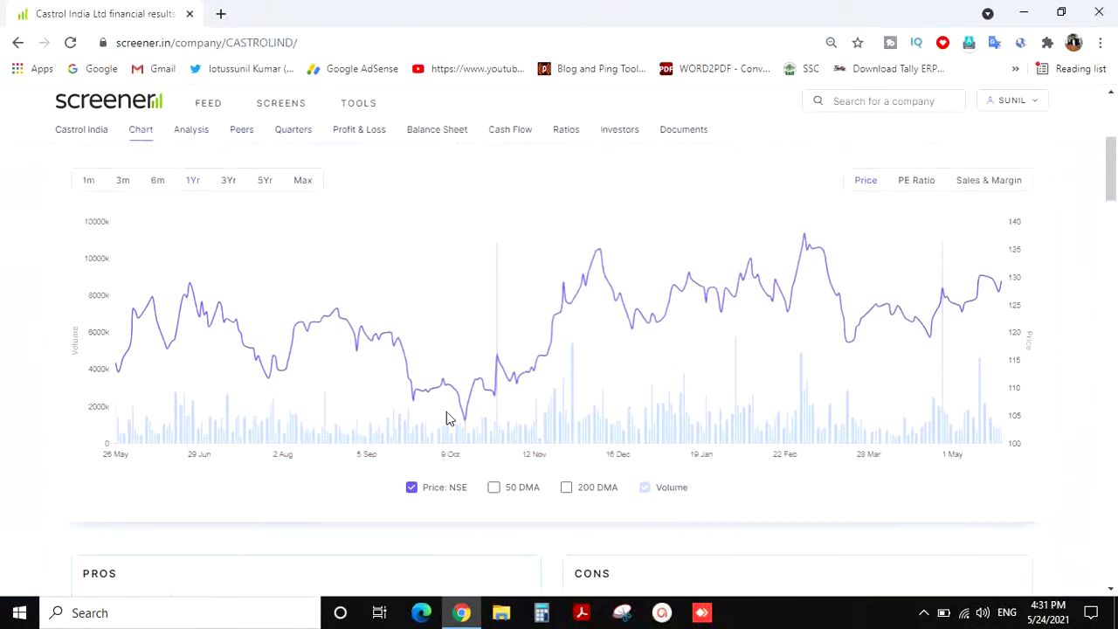
{"action": "scroll", "coordinate": [448, 418], "scroll_direction": "up", "scroll_amount": 4}
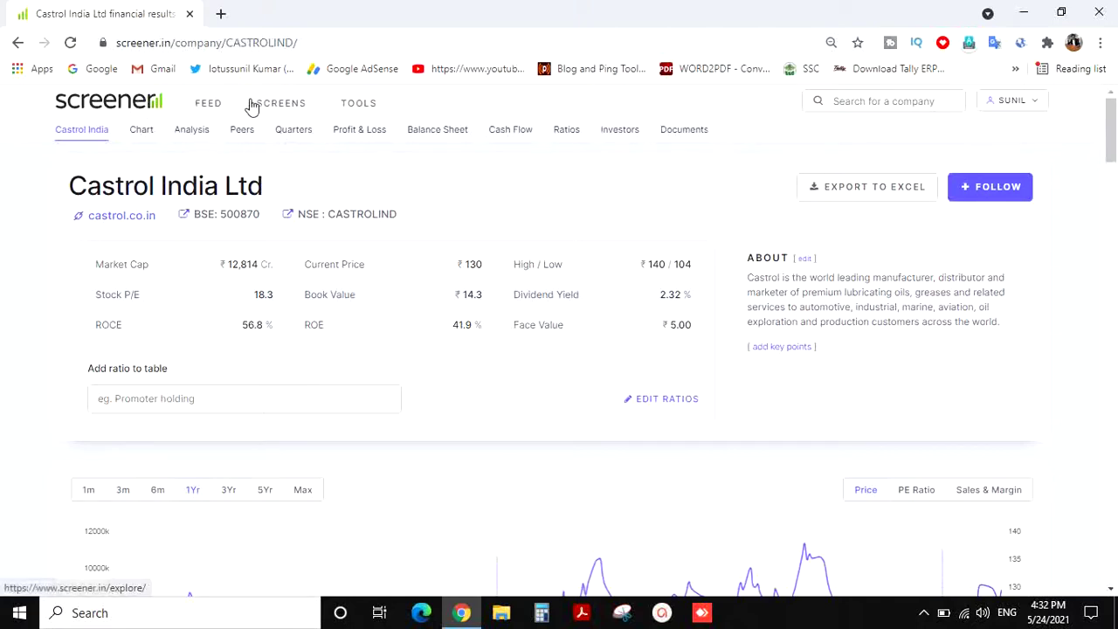
Create a new stock screen and start its query with the condition "Debt =0 AND"
{"action": "left_click", "coordinate": [367, 103]}
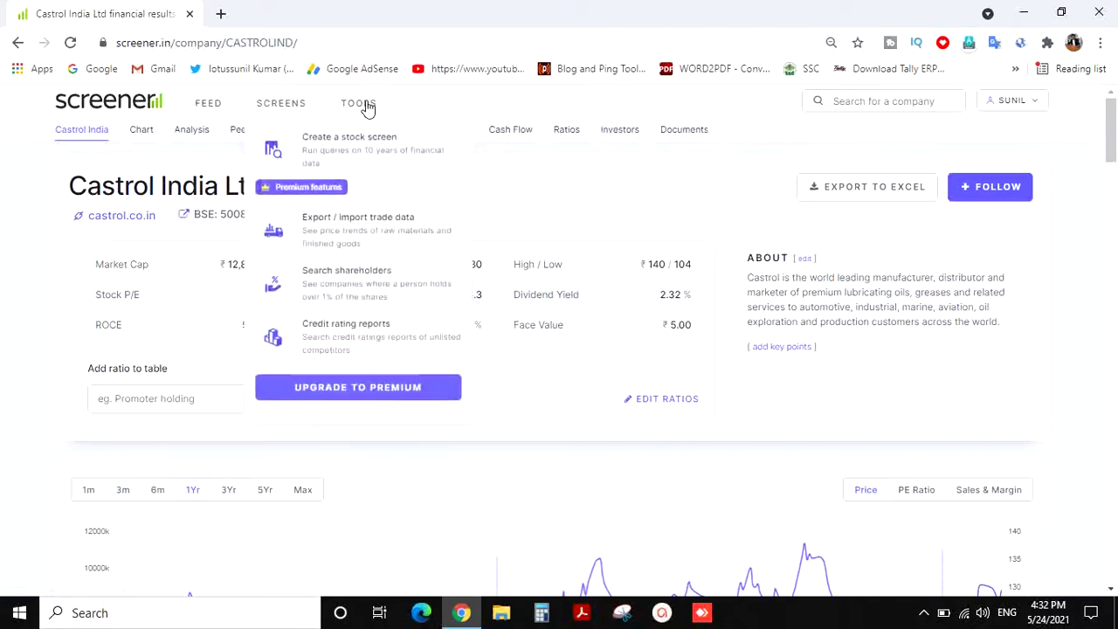
{"action": "left_click", "coordinate": [367, 148]}
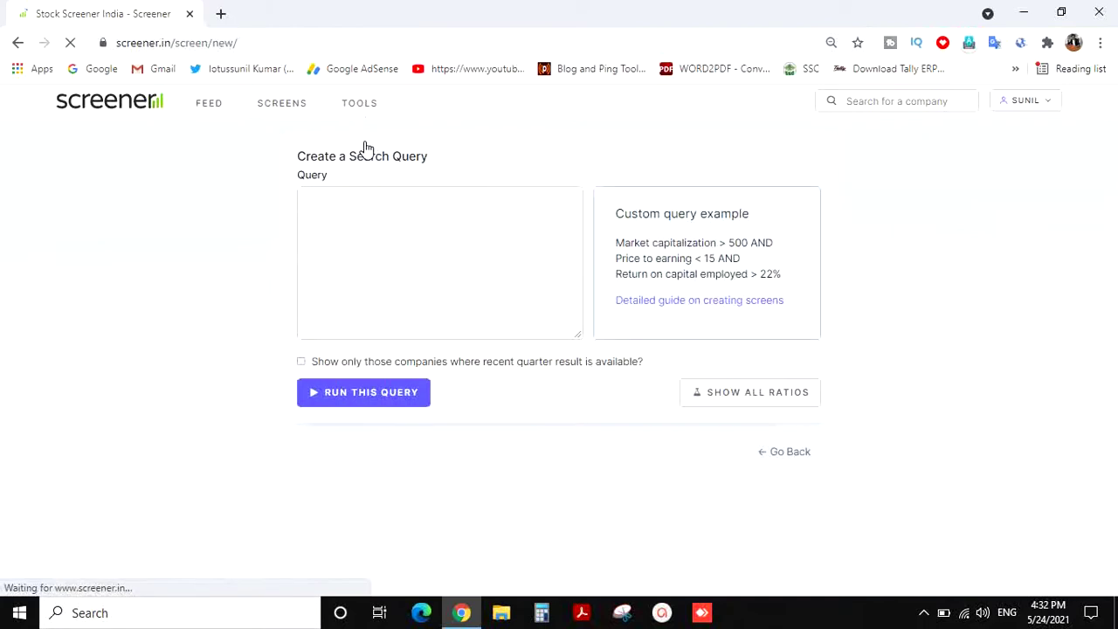
{"action": "left_click", "coordinate": [416, 208]}
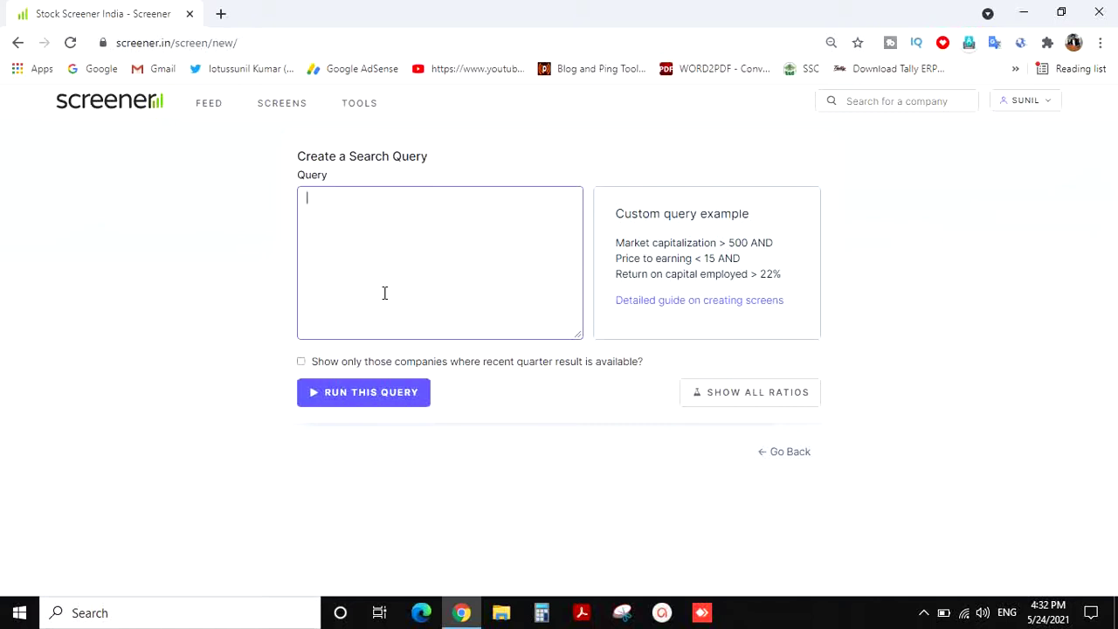
{"action": "type", "text": "de"}
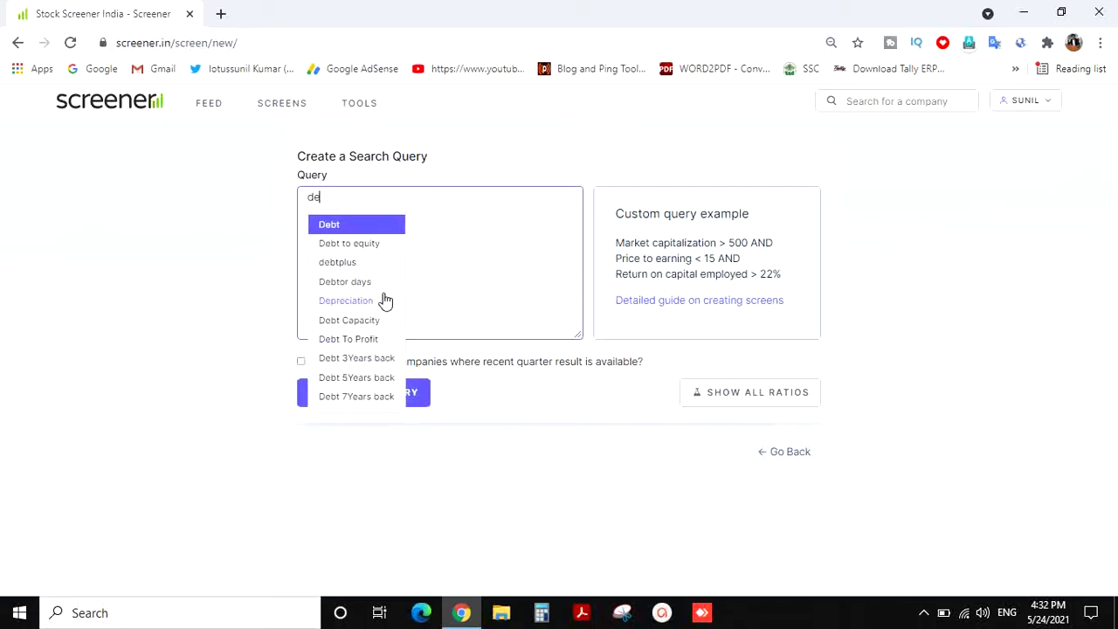
{"action": "left_click", "coordinate": [367, 229]}
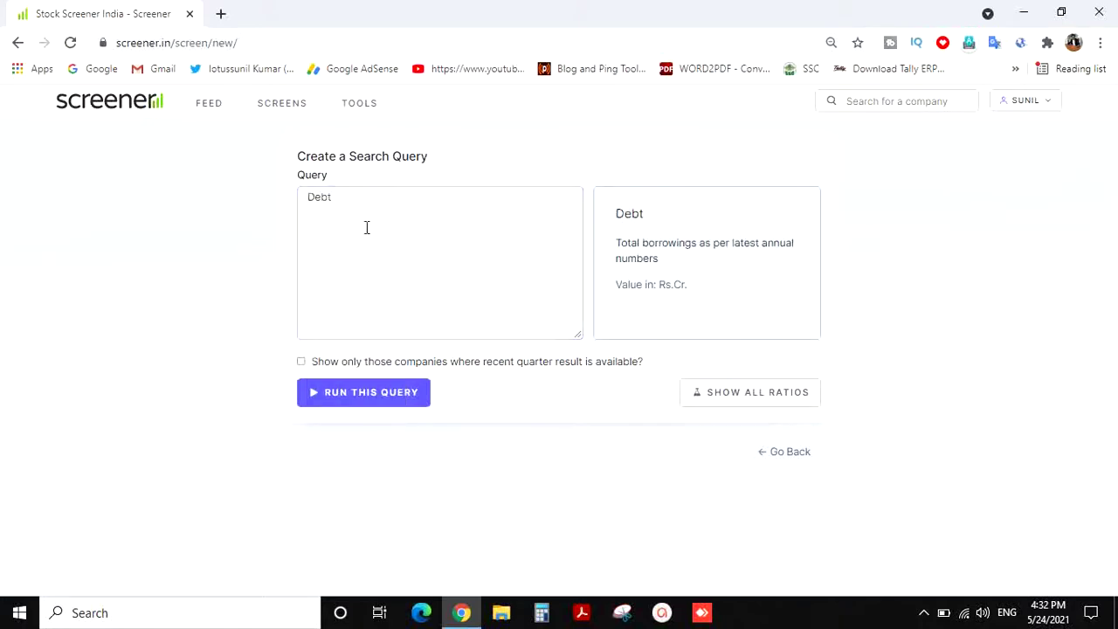
{"action": "left_click", "coordinate": [346, 200]}
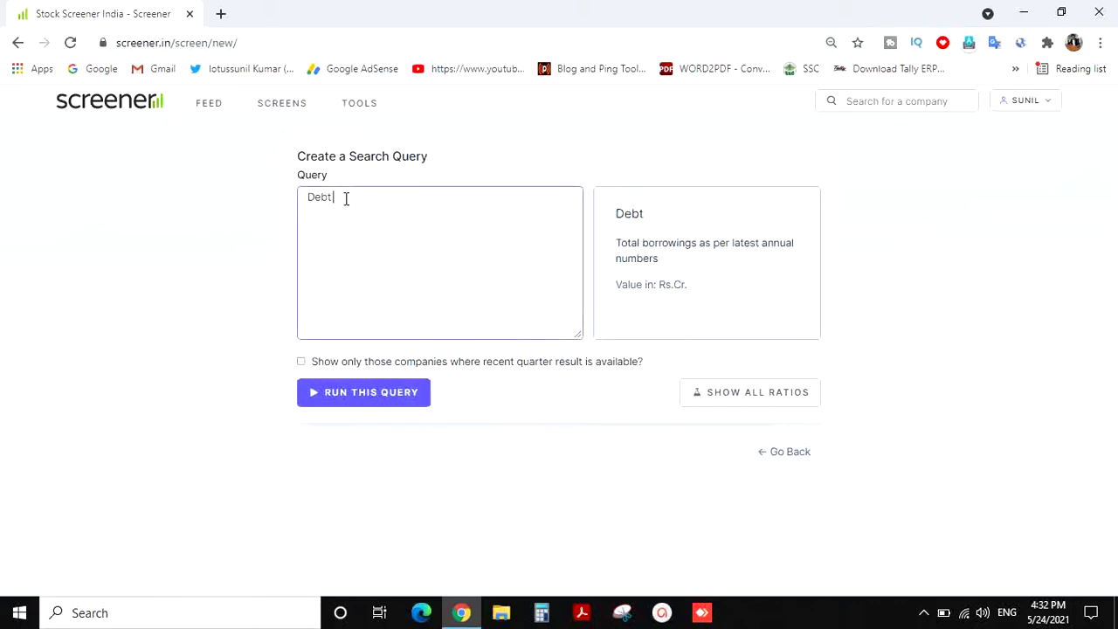
{"action": "type", "text": "=0 AND"}
Add the condition "Market Capitalization >100 AND" on a new line of the query
{"action": "key", "text": "Return"}
{"action": "type", "text": "Market Capitalization >100"}
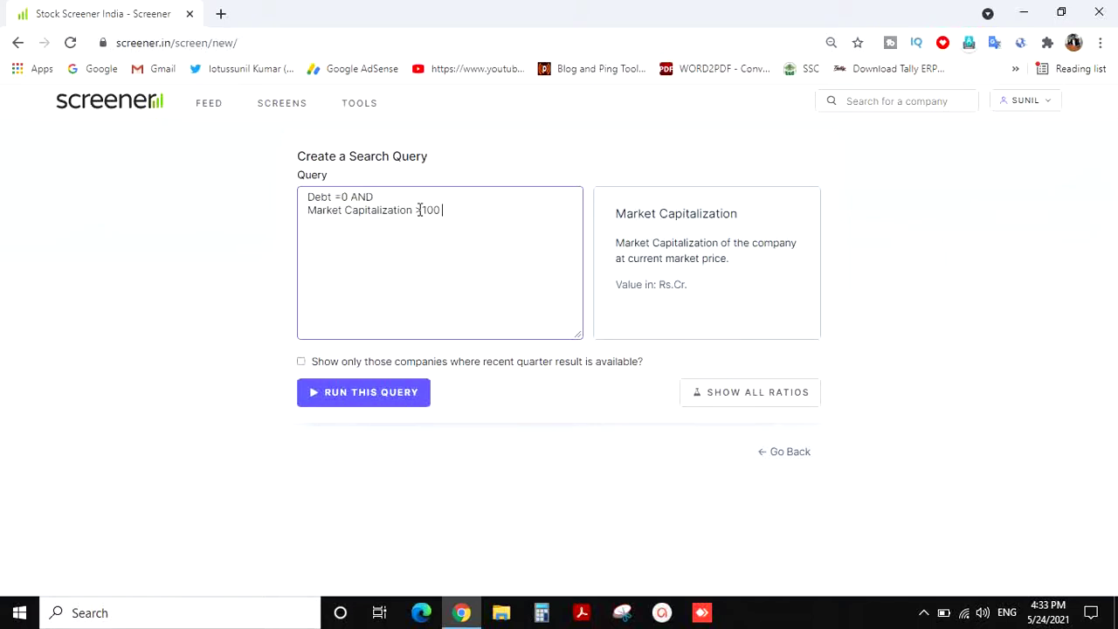
{"action": "type", "text": " AND"}
Add a Volume >500000 condition on the next line of the query
{"action": "key", "text": "Return"}
{"action": "type", "text": "VOL"}
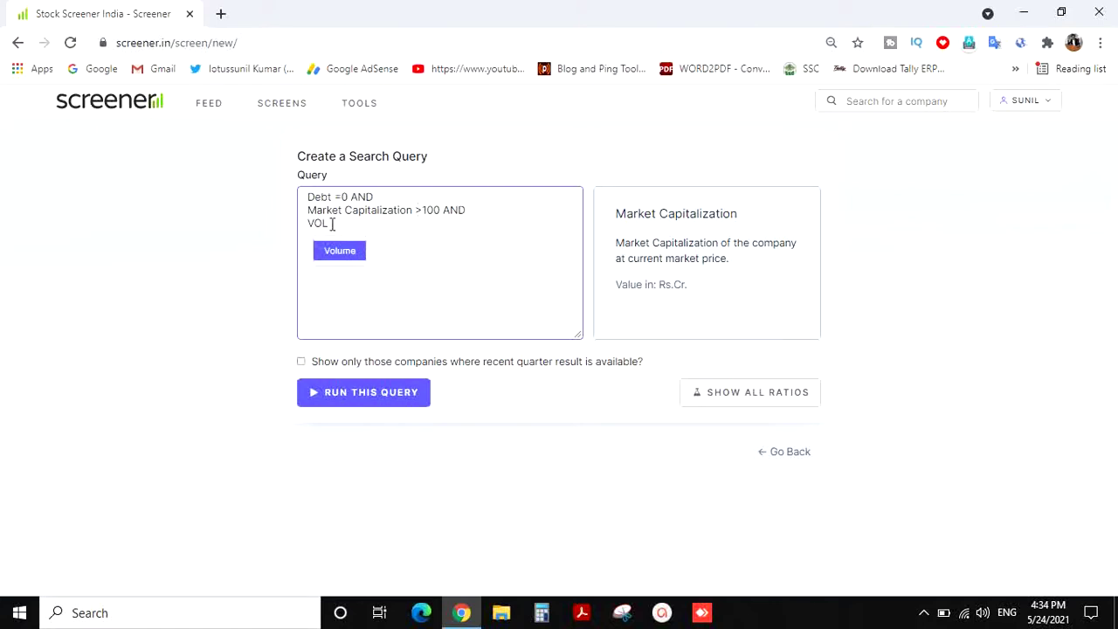
{"action": "left_click", "coordinate": [349, 260]}
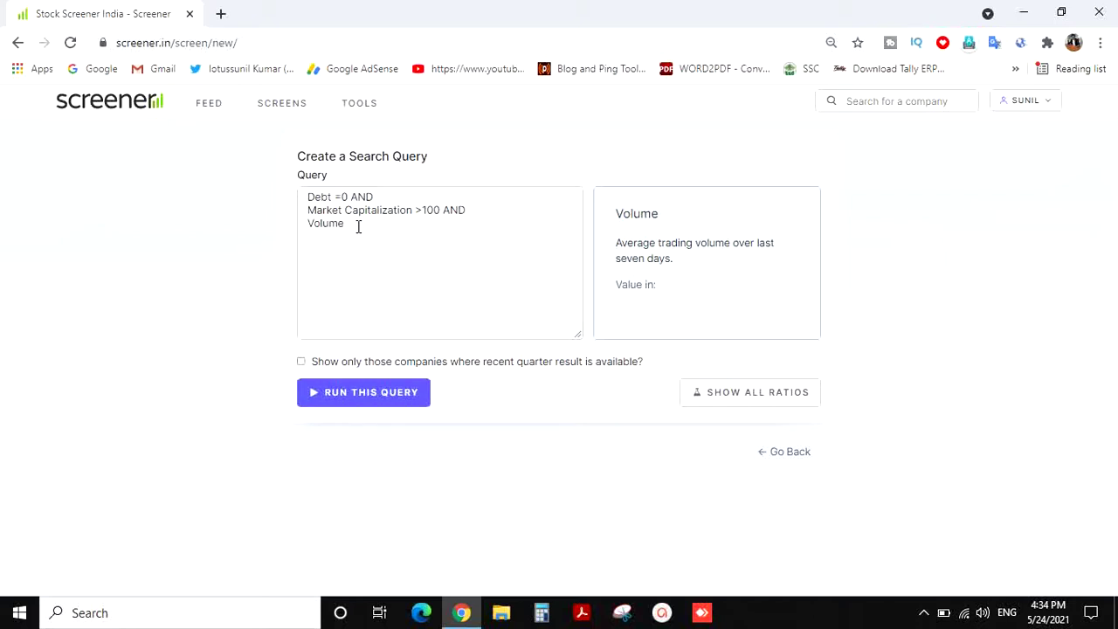
{"action": "left_click", "coordinate": [358, 226]}
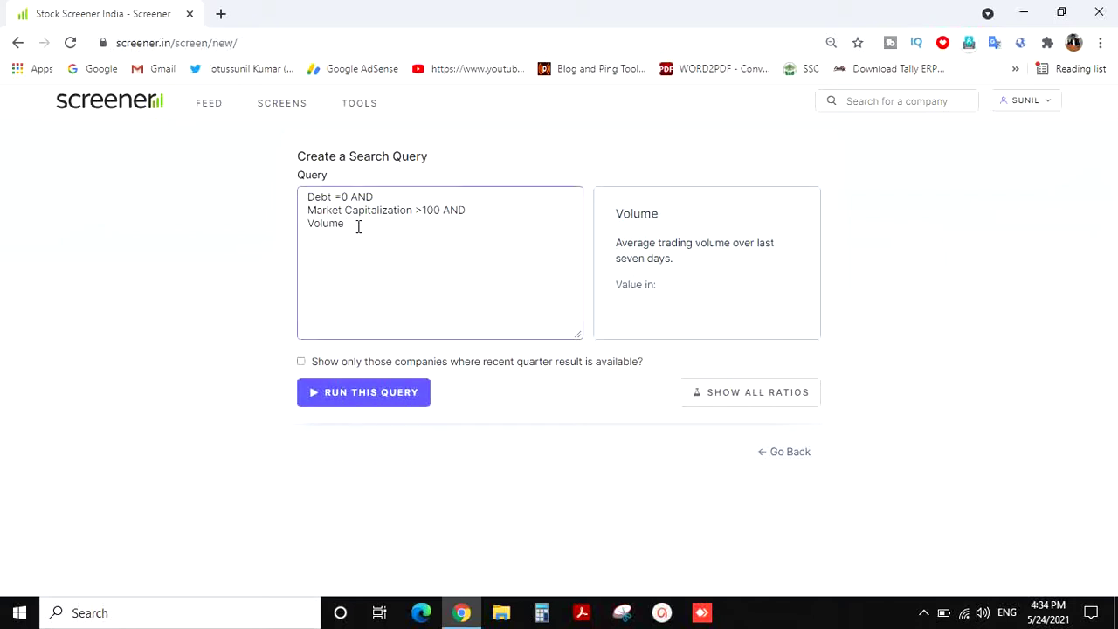
{"action": "type", "text": ">1"}
{"action": "key", "text": "BackSpace"}
{"action": "type", "text": "50000"}
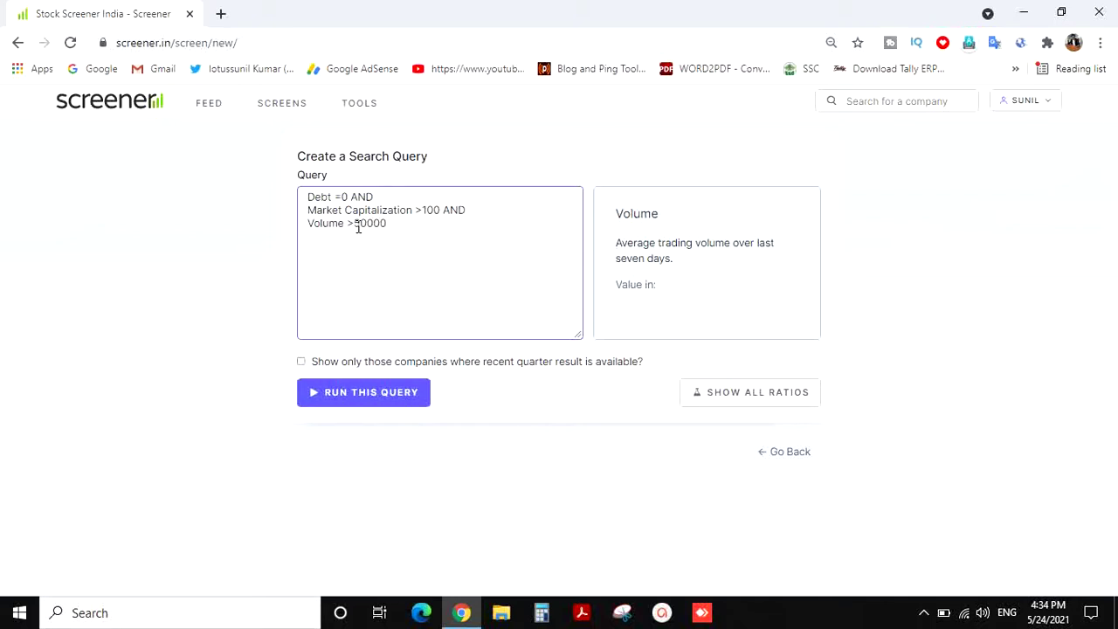
{"action": "type", "text": "0"}
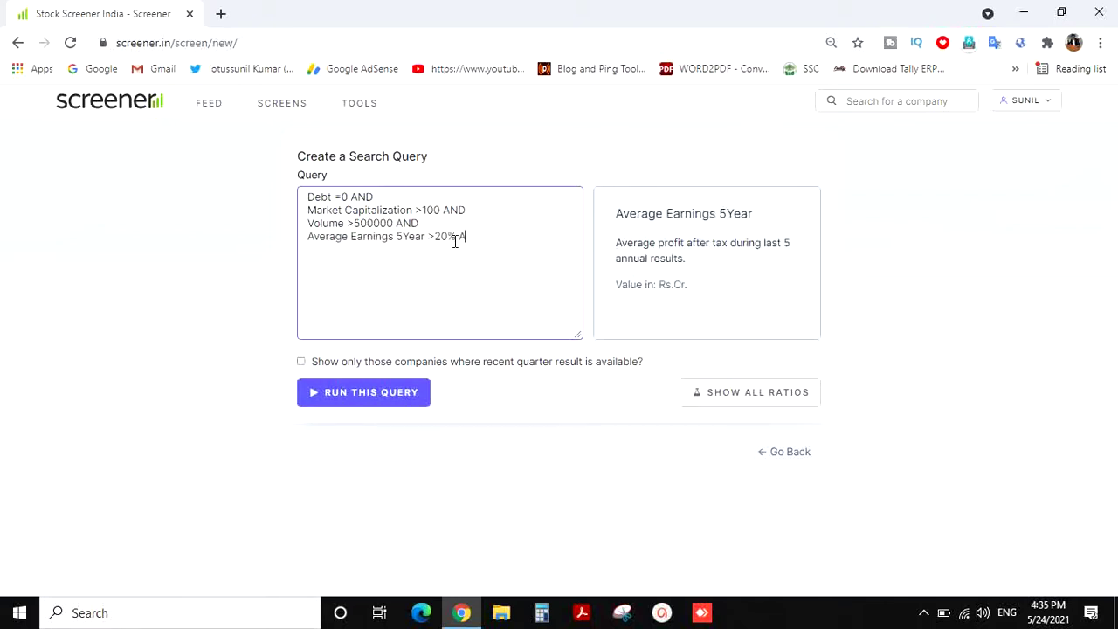
End the Average Earnings 5Year >20% condition with AND, and add "Dividend Payout >8% AND" on a new line
{"action": "type", "text": "AND"}
{"action": "key", "text": "Return"}
{"action": "type", "text": "DI"}
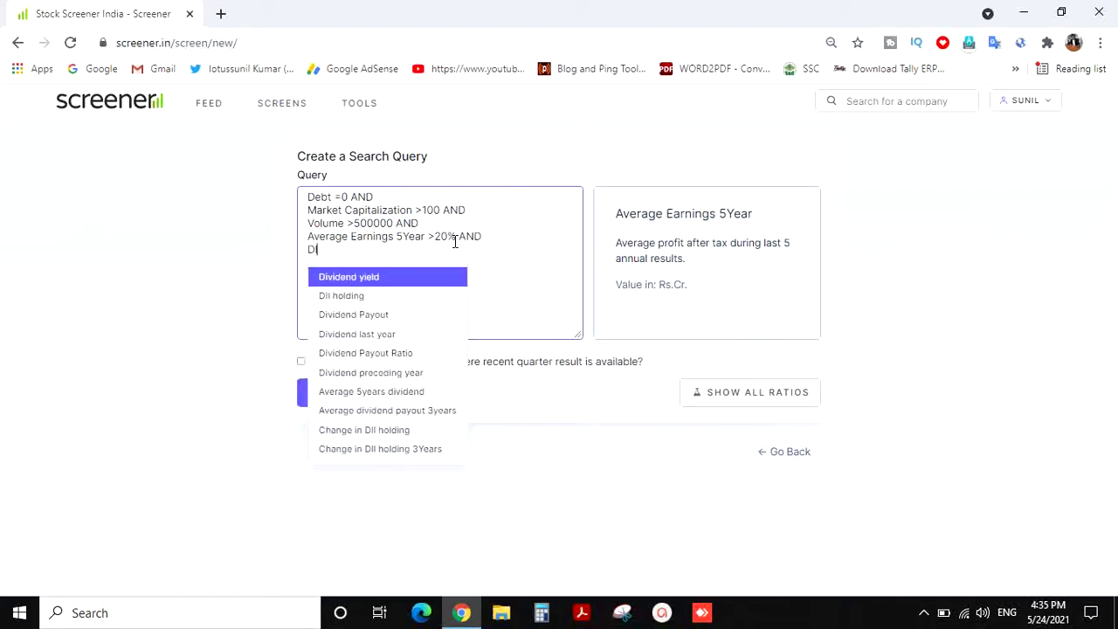
{"action": "left_click", "coordinate": [383, 316]}
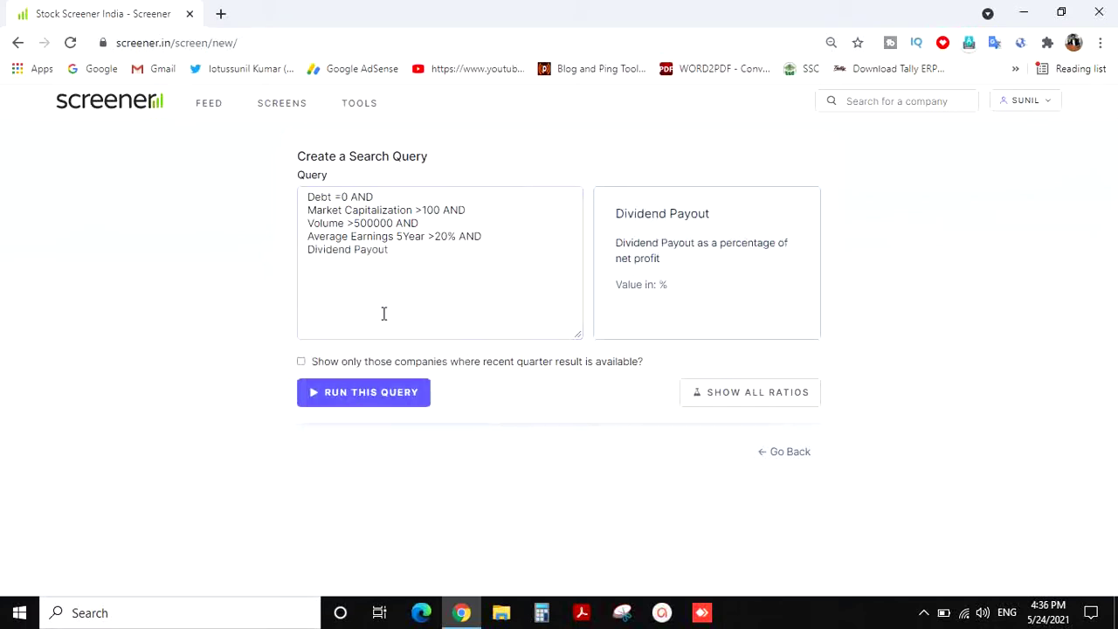
{"action": "left_click", "coordinate": [403, 252]}
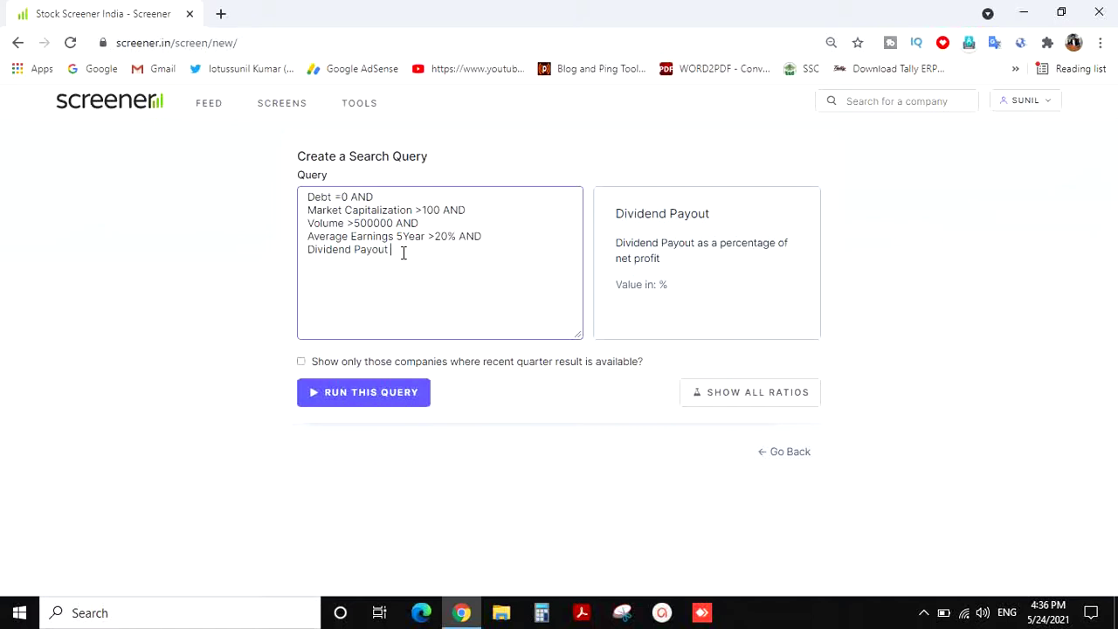
{"action": "type", "text": "<8%"}
{"action": "key", "text": "BackSpace"}
{"action": "type", "text": ">"}
{"action": "left_click", "coordinate": [420, 251]}
{"action": "type", "text": "AND"}
Add the condition "Return on equity >8% AND" on a new line of the query
{"action": "key", "text": "Return"}
{"action": "type", "text": "Return on equity >8% AN"}
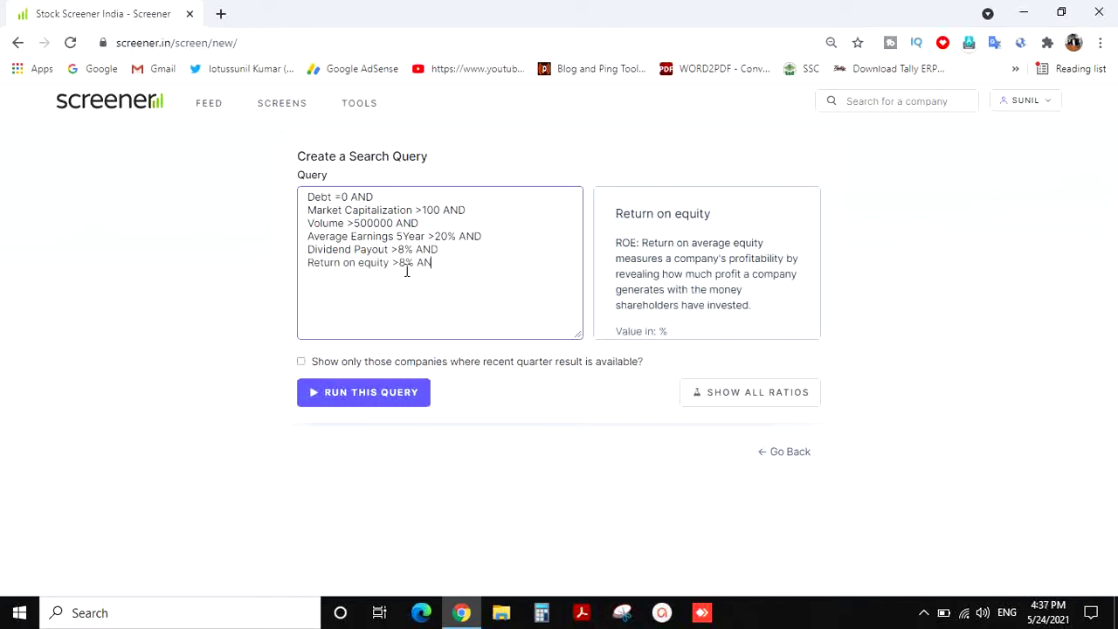
{"action": "type", "text": "D"}
Add "Debt to equity =0" as the query's last condition and run the query
{"action": "key", "text": "Return"}
{"action": "type", "text": "DE"}
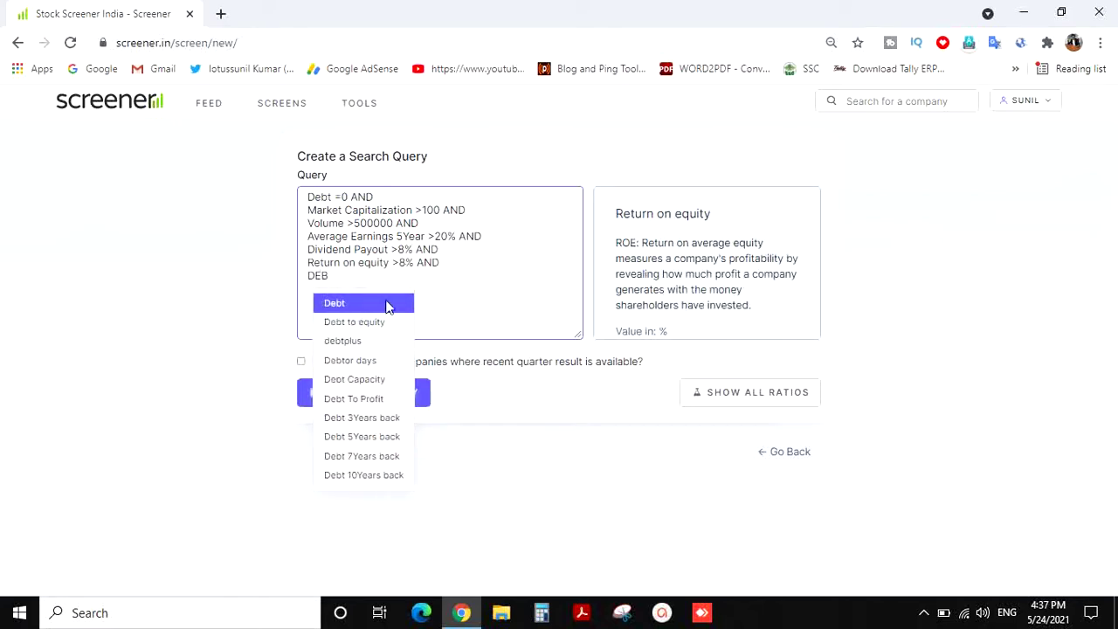
{"action": "left_click", "coordinate": [385, 325]}
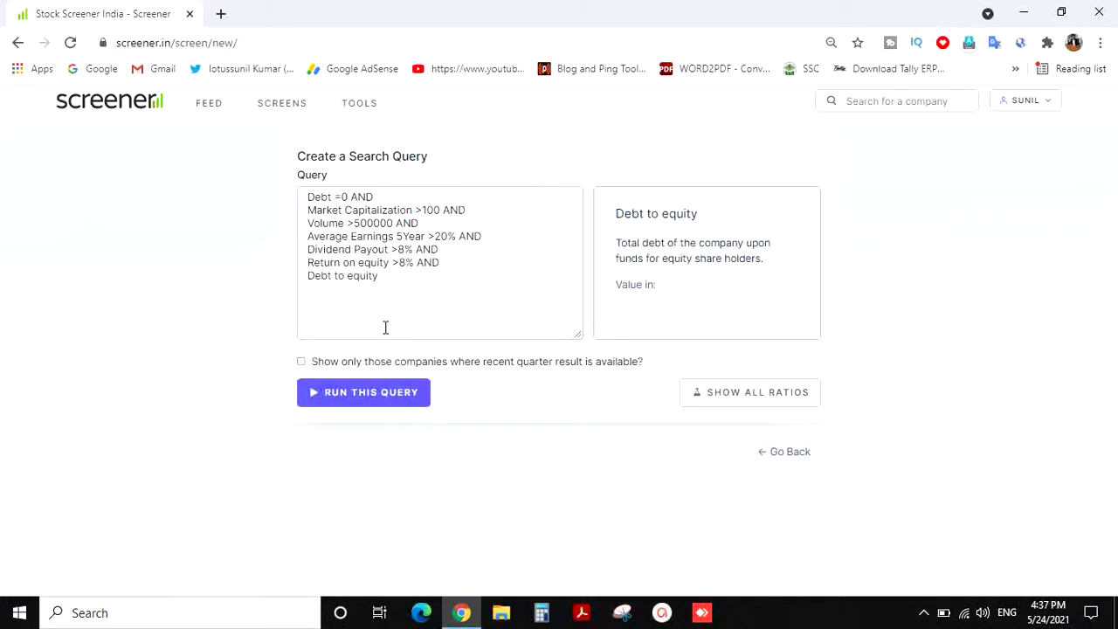
{"action": "left_click", "coordinate": [399, 277]}
{"action": "type", "text": ">"}
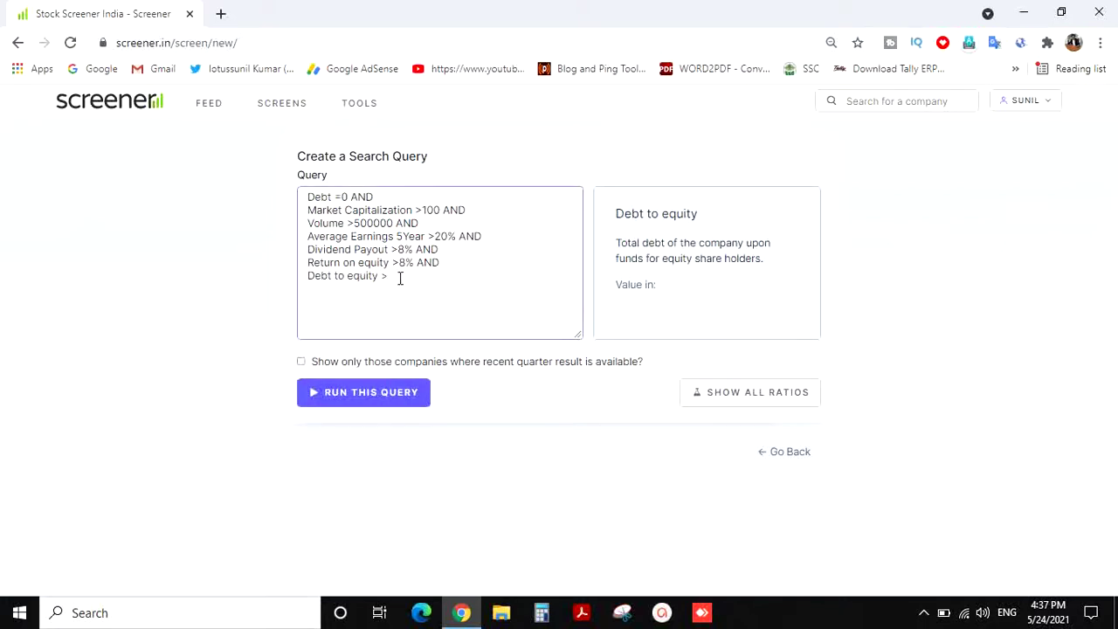
{"action": "key", "text": "BackSpace"}
{"action": "type", "text": "=0"}
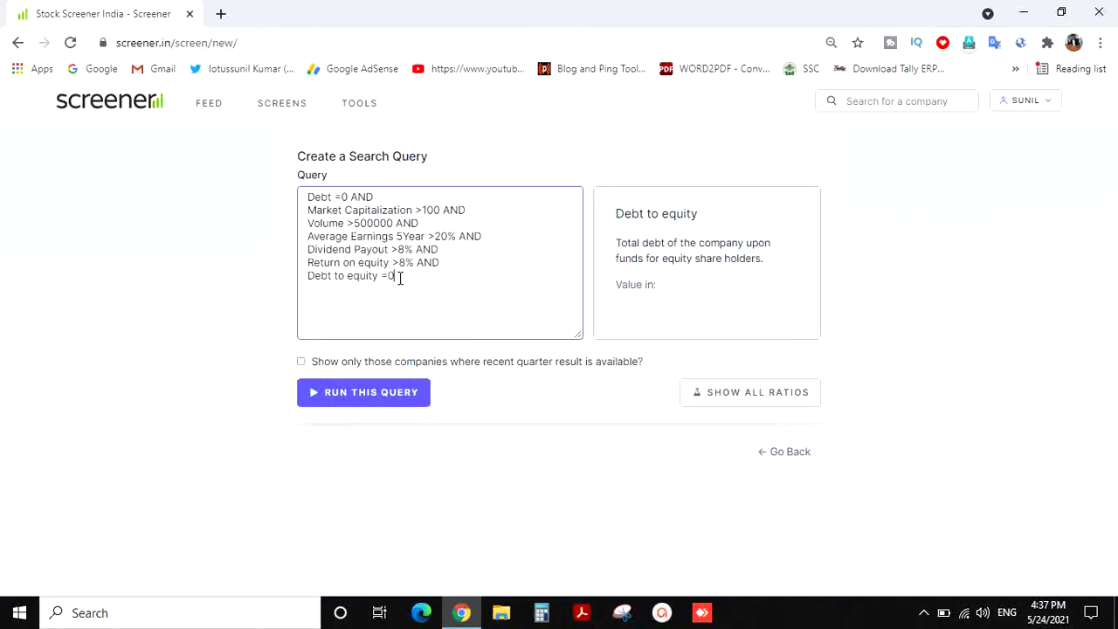
{"action": "left_click", "coordinate": [363, 398]}
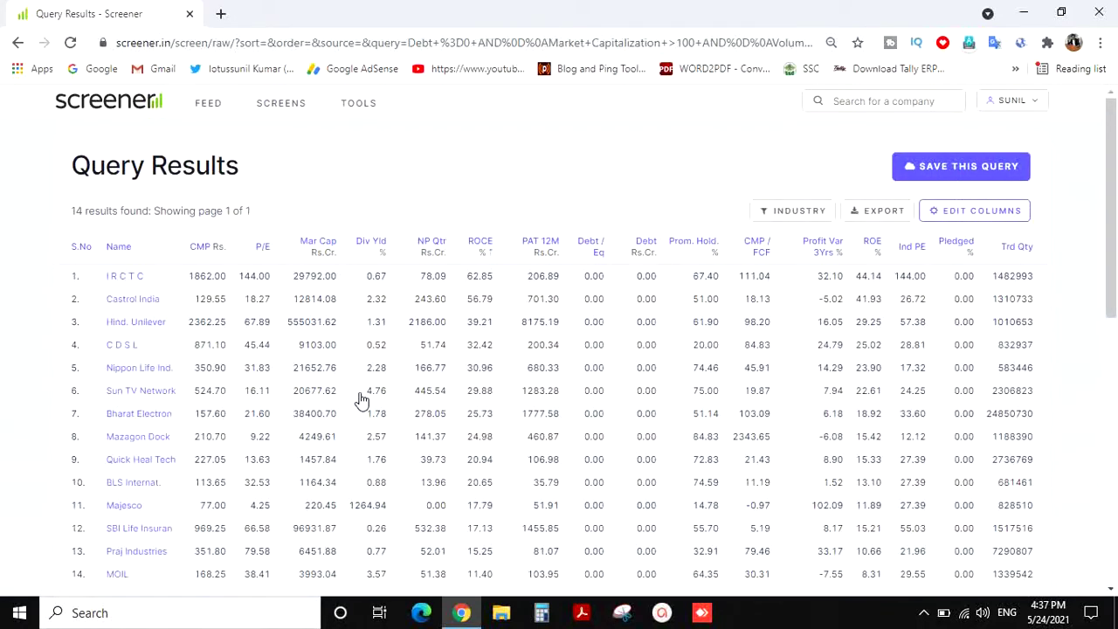
Review the companies and their ratios in the query results, comparing them with the conditions in the search query below
{"action": "scroll", "coordinate": [362, 400], "scroll_direction": "down", "scroll_amount": 3}
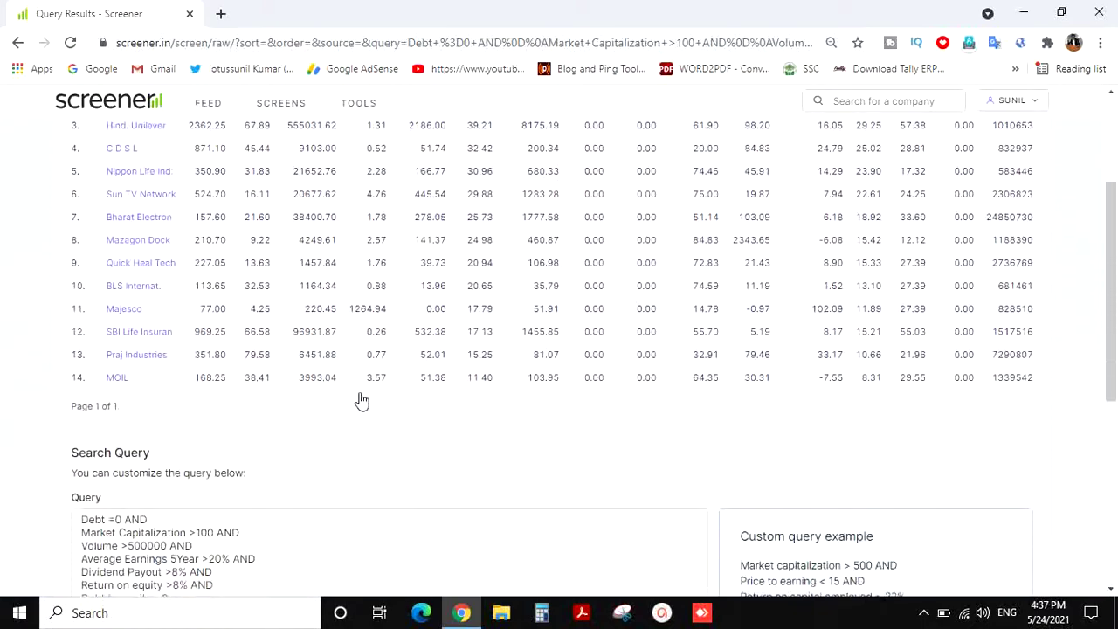
{"action": "scroll", "coordinate": [363, 400], "scroll_direction": "down", "scroll_amount": 1}
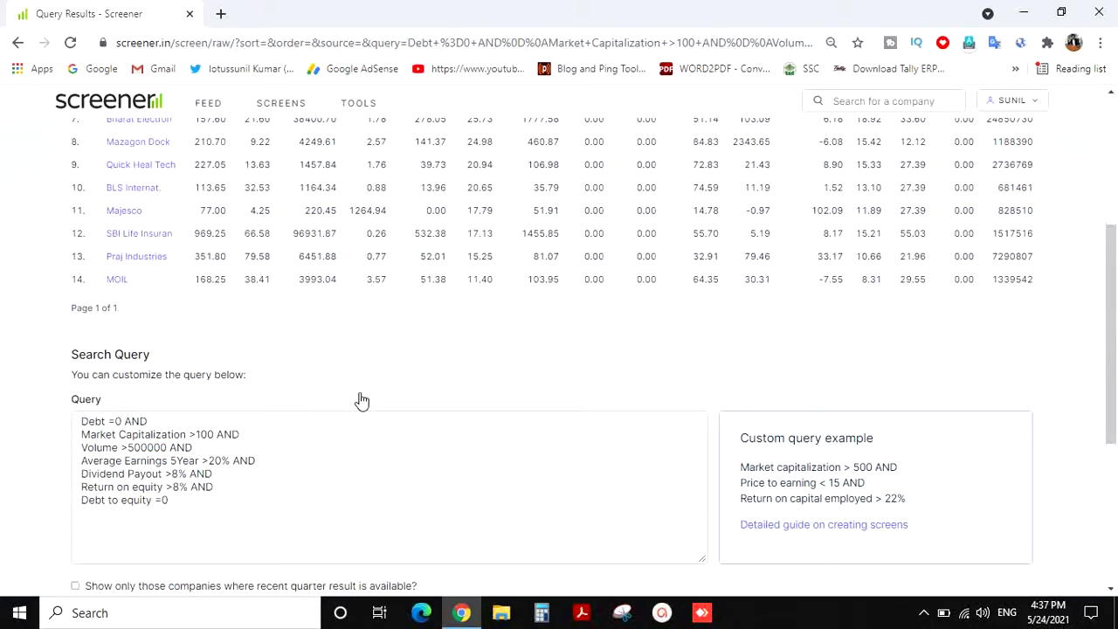
{"action": "scroll", "coordinate": [362, 400], "scroll_direction": "up", "scroll_amount": 1}
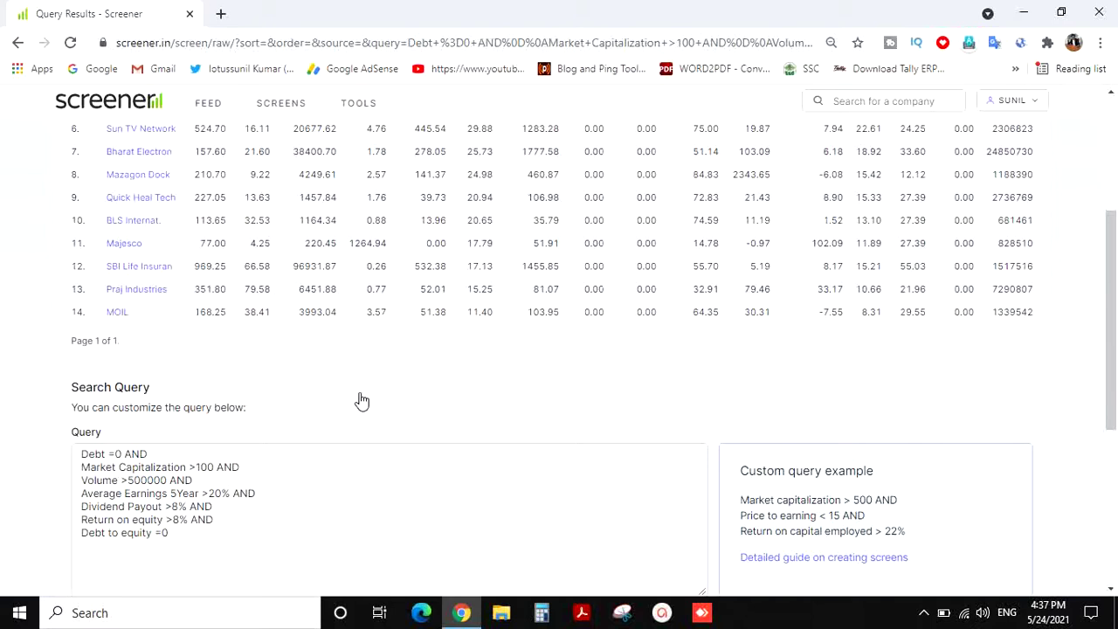
{"action": "scroll", "coordinate": [361, 401], "scroll_direction": "up", "scroll_amount": 1}
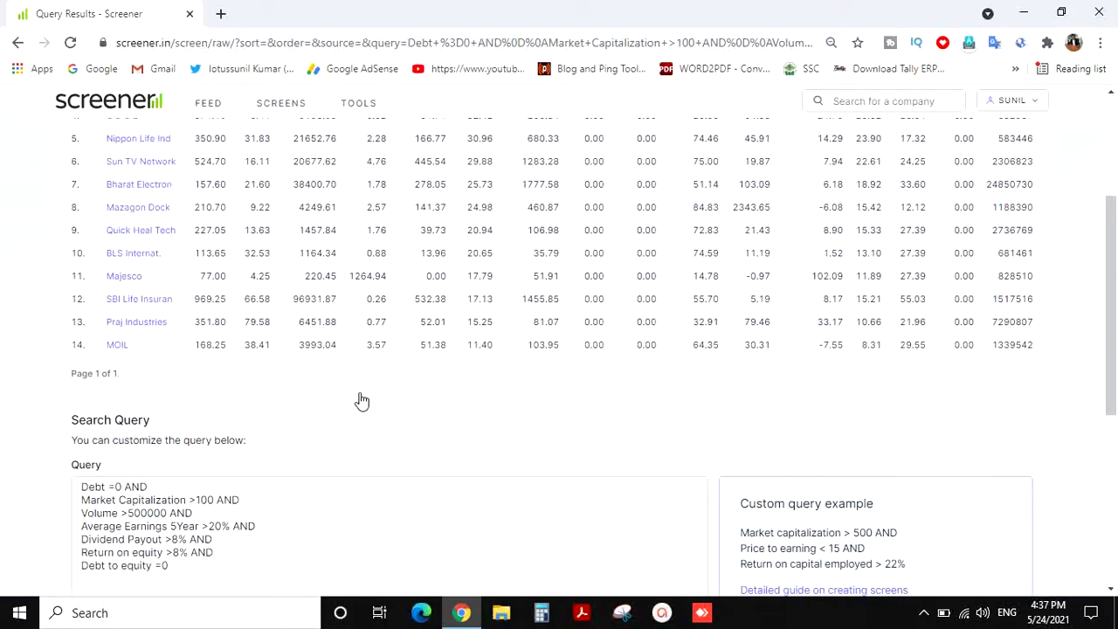
{"action": "scroll", "coordinate": [361, 400], "scroll_direction": "up", "scroll_amount": 1}
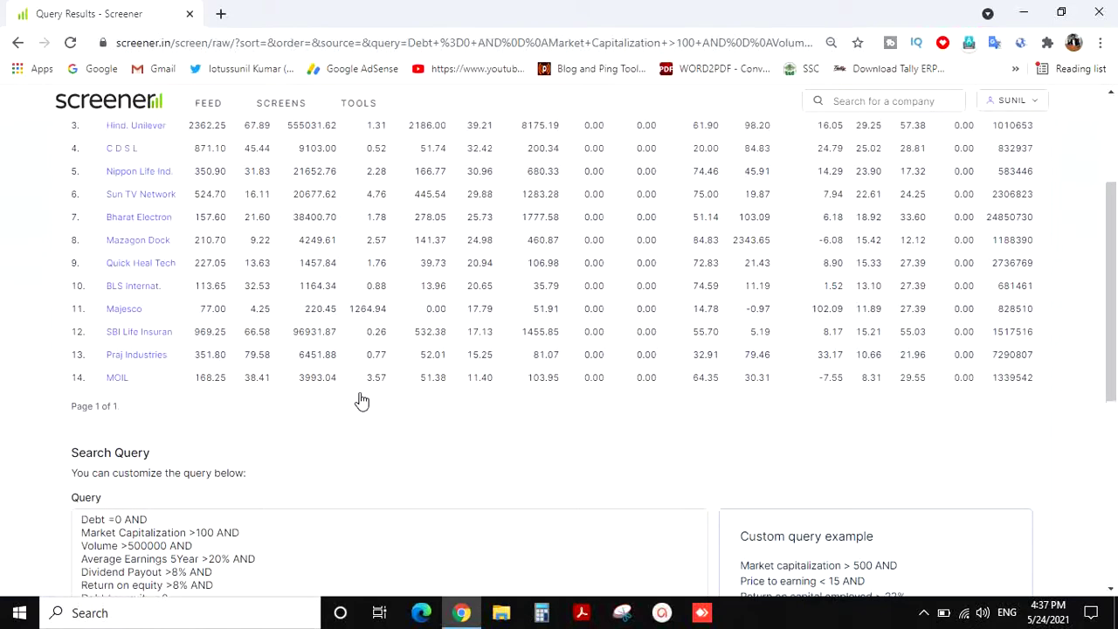
{"action": "scroll", "coordinate": [361, 401], "scroll_direction": "down", "scroll_amount": 5}
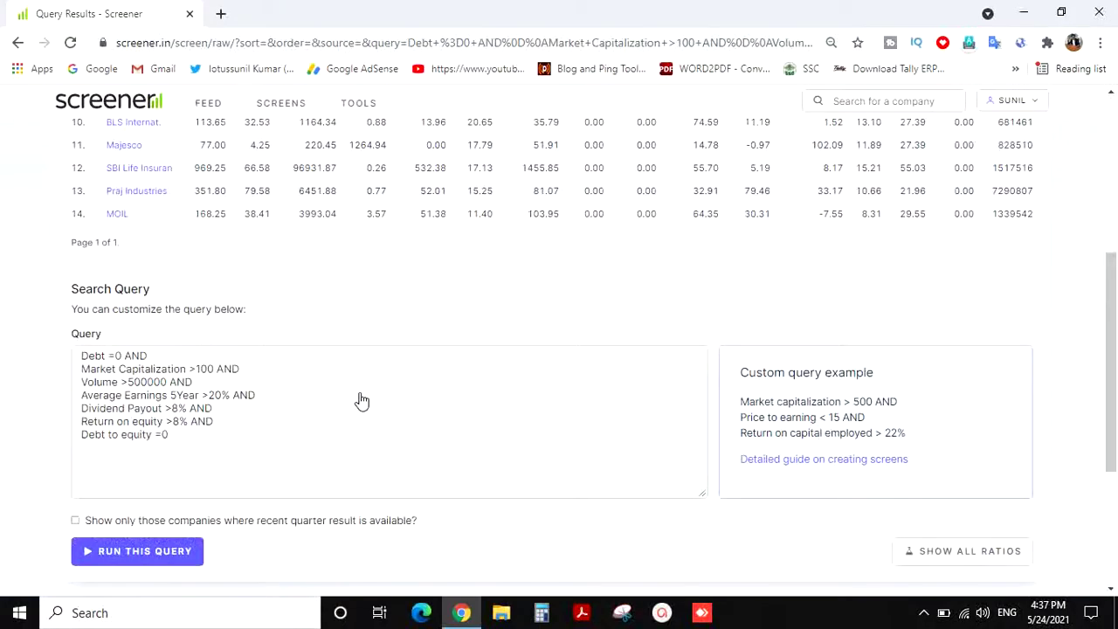
{"action": "scroll", "coordinate": [362, 401], "scroll_direction": "up", "scroll_amount": 7}
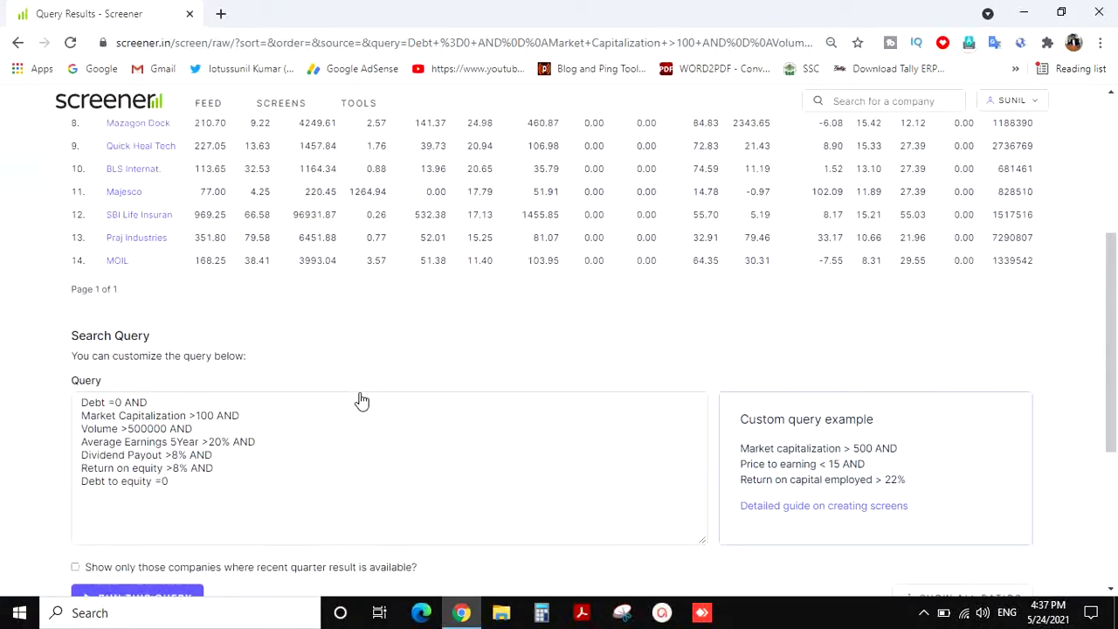
{"action": "scroll", "coordinate": [362, 401], "scroll_direction": "up", "scroll_amount": 4}
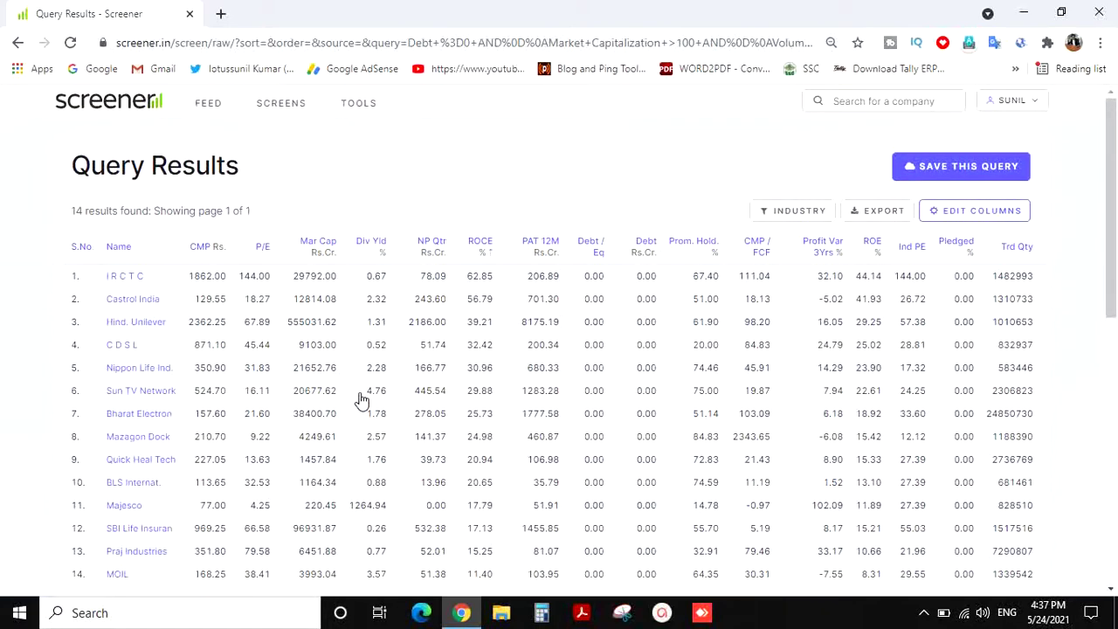
{"action": "scroll", "coordinate": [361, 401], "scroll_direction": "down", "scroll_amount": 2}
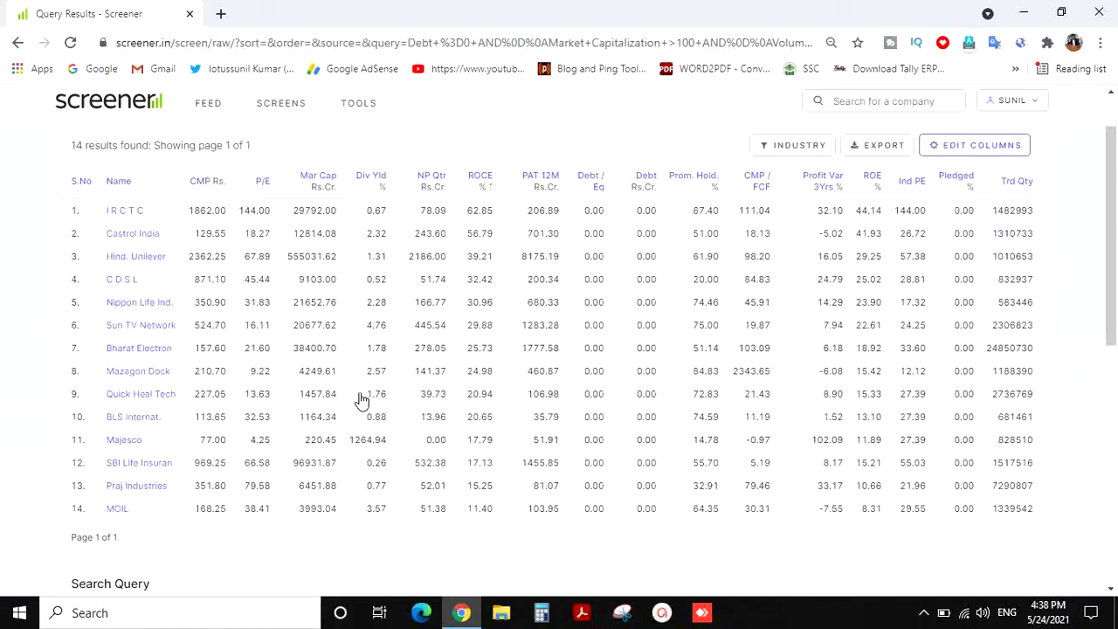
{"action": "scroll", "coordinate": [362, 401], "scroll_direction": "down", "scroll_amount": 3}
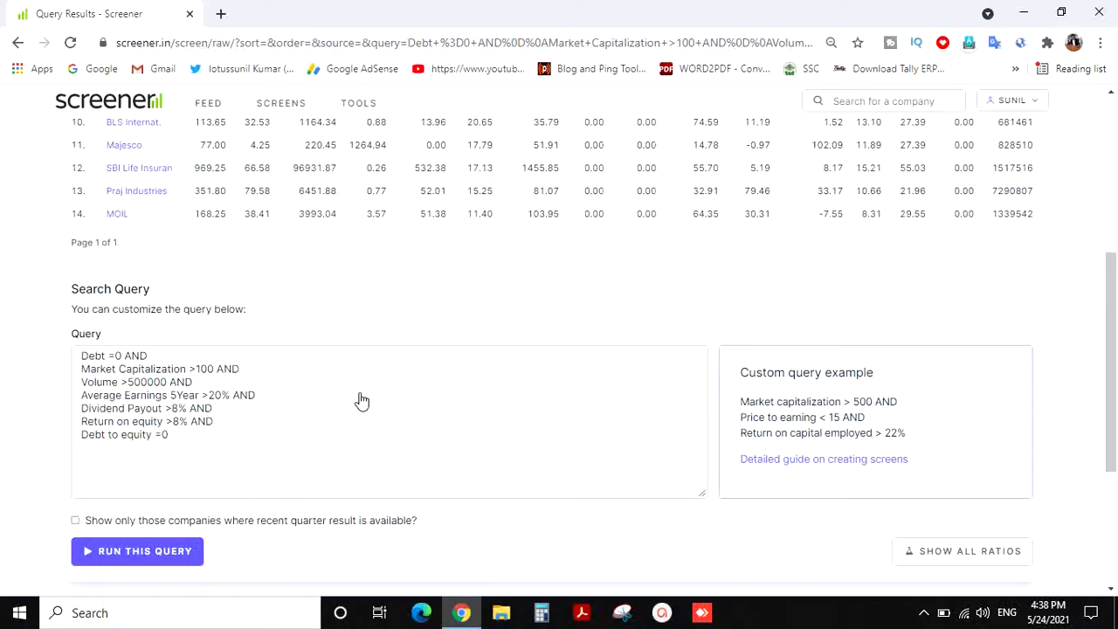
{"action": "scroll", "coordinate": [362, 400], "scroll_direction": "up", "scroll_amount": 3}
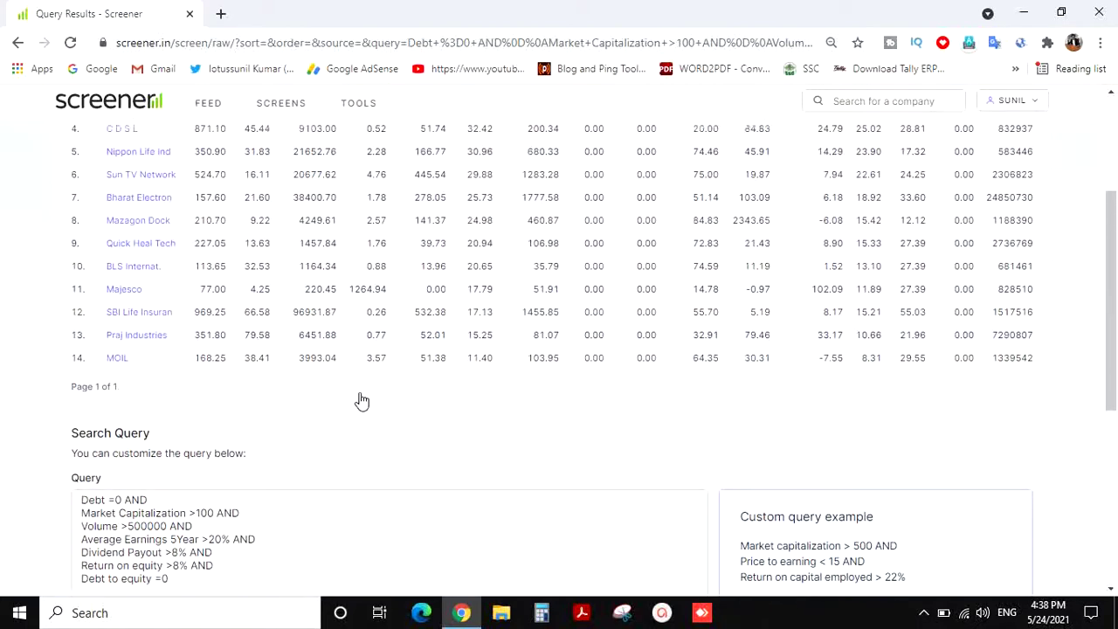
{"action": "scroll", "coordinate": [362, 400], "scroll_direction": "up", "scroll_amount": 2}
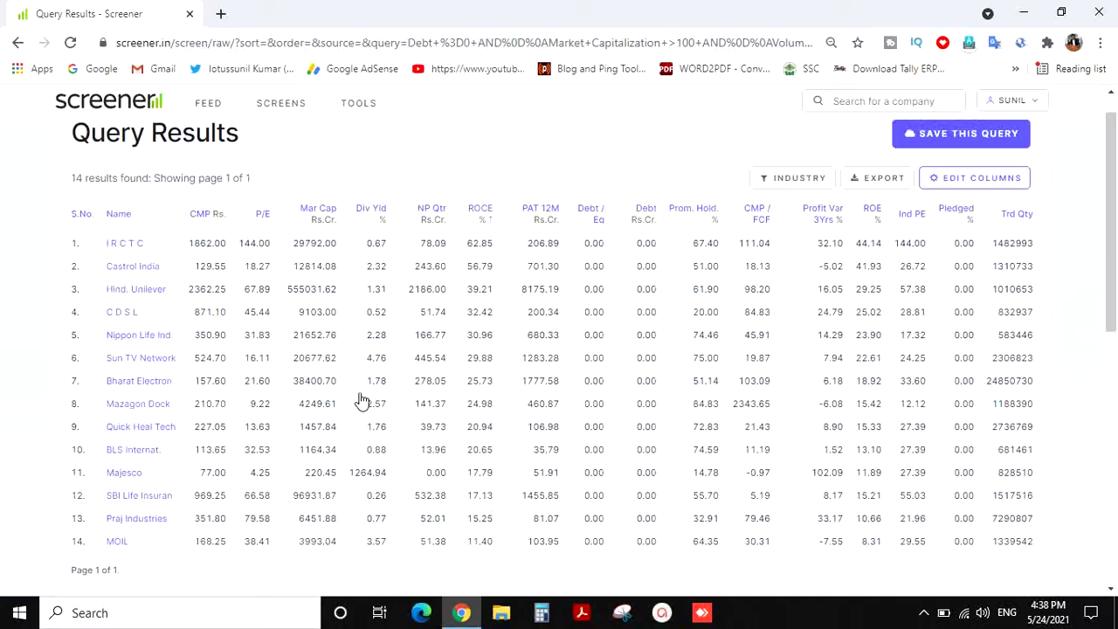
{"action": "scroll", "coordinate": [361, 400], "scroll_direction": "up", "scroll_amount": 1}
{"action": "scroll", "coordinate": [361, 400], "scroll_direction": "down", "scroll_amount": 1}
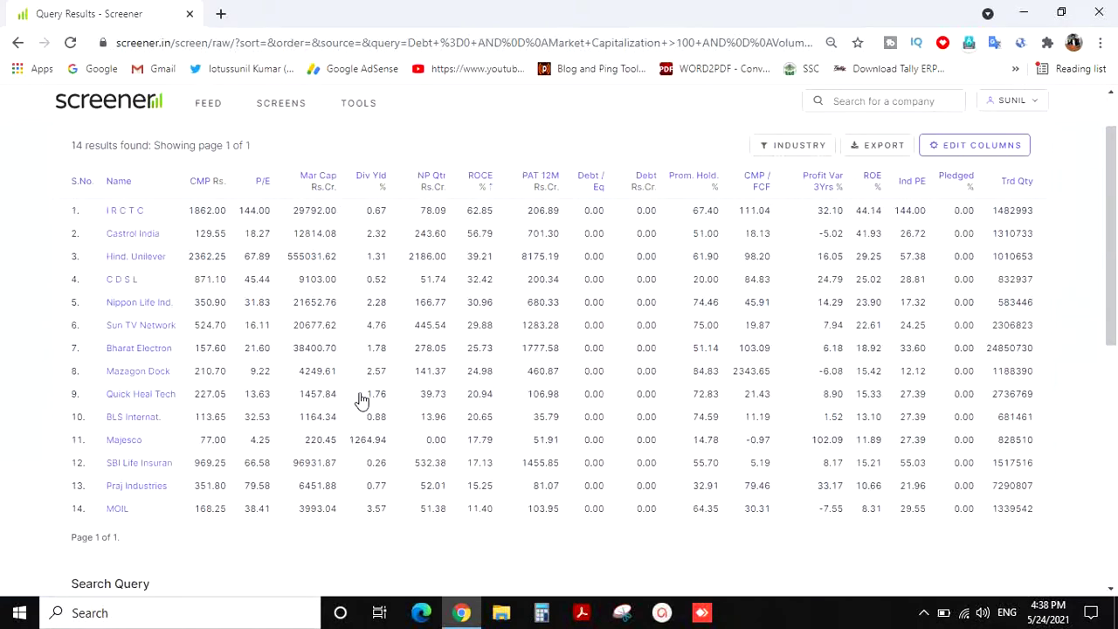
{"action": "scroll", "coordinate": [361, 400], "scroll_direction": "down", "scroll_amount": 1}
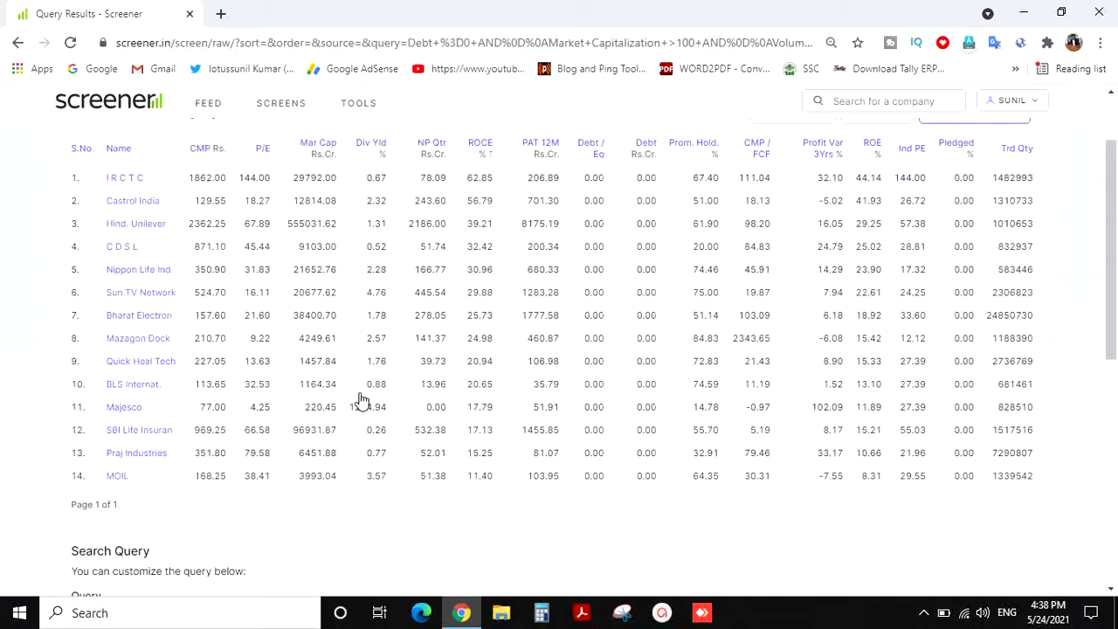
{"action": "scroll", "coordinate": [361, 400], "scroll_direction": "down", "scroll_amount": 1}
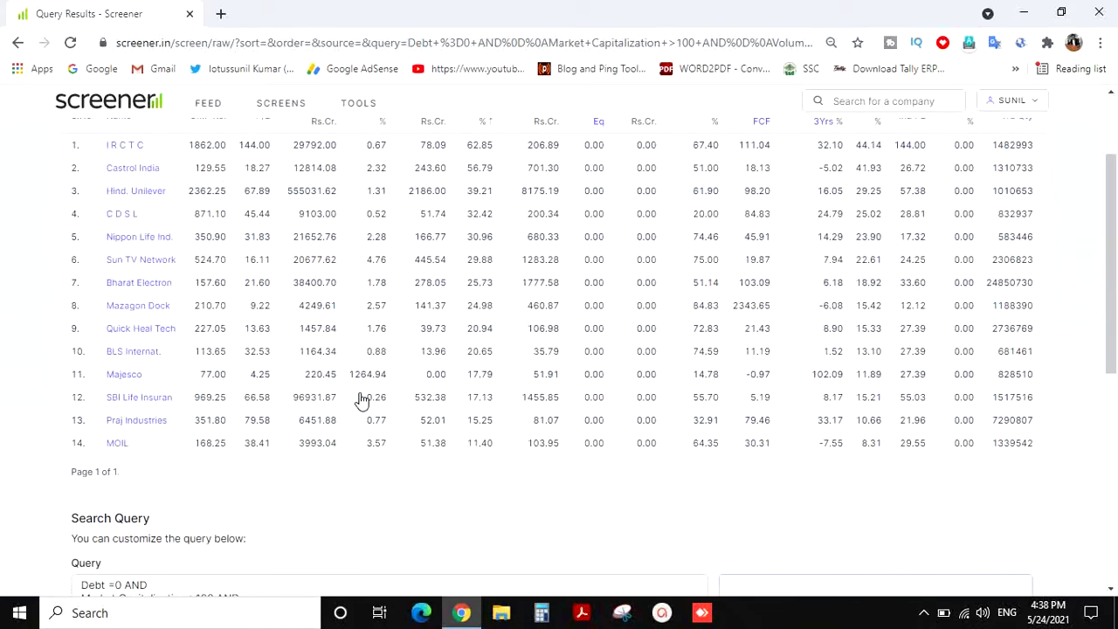
{"action": "scroll", "coordinate": [362, 400], "scroll_direction": "up", "scroll_amount": 1}
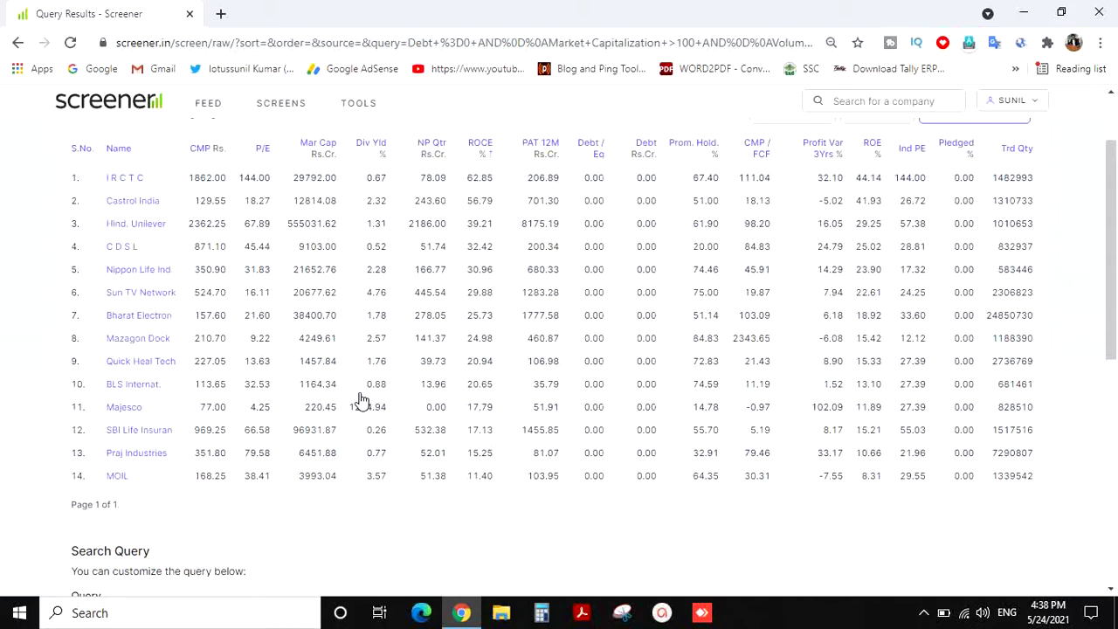
{"action": "scroll", "coordinate": [362, 400], "scroll_direction": "down", "scroll_amount": 1}
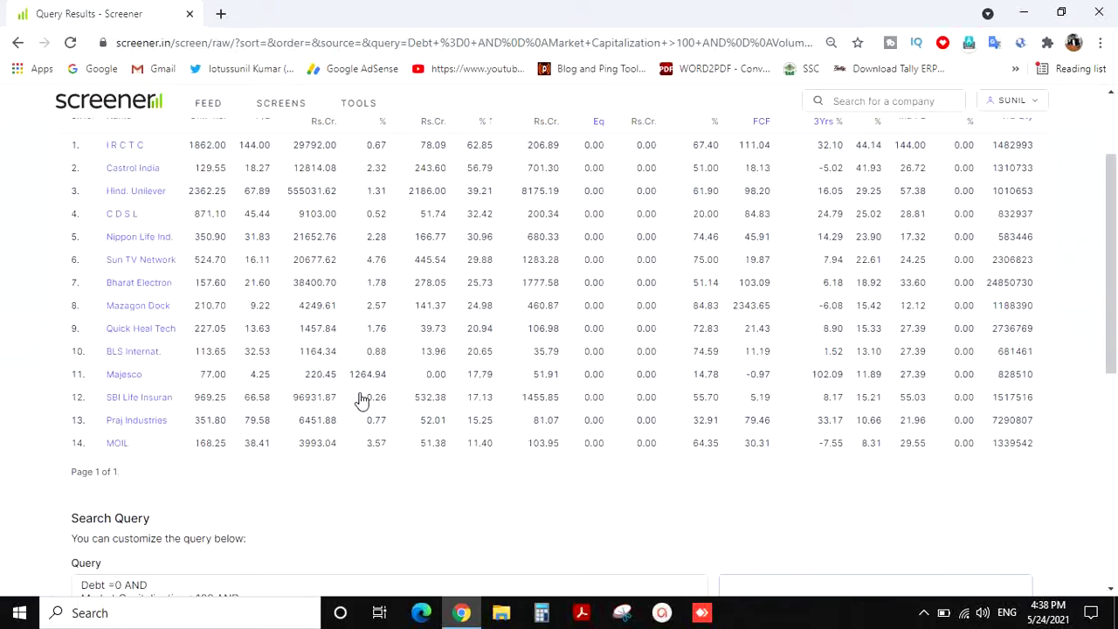
{"action": "scroll", "coordinate": [362, 400], "scroll_direction": "up", "scroll_amount": 1}
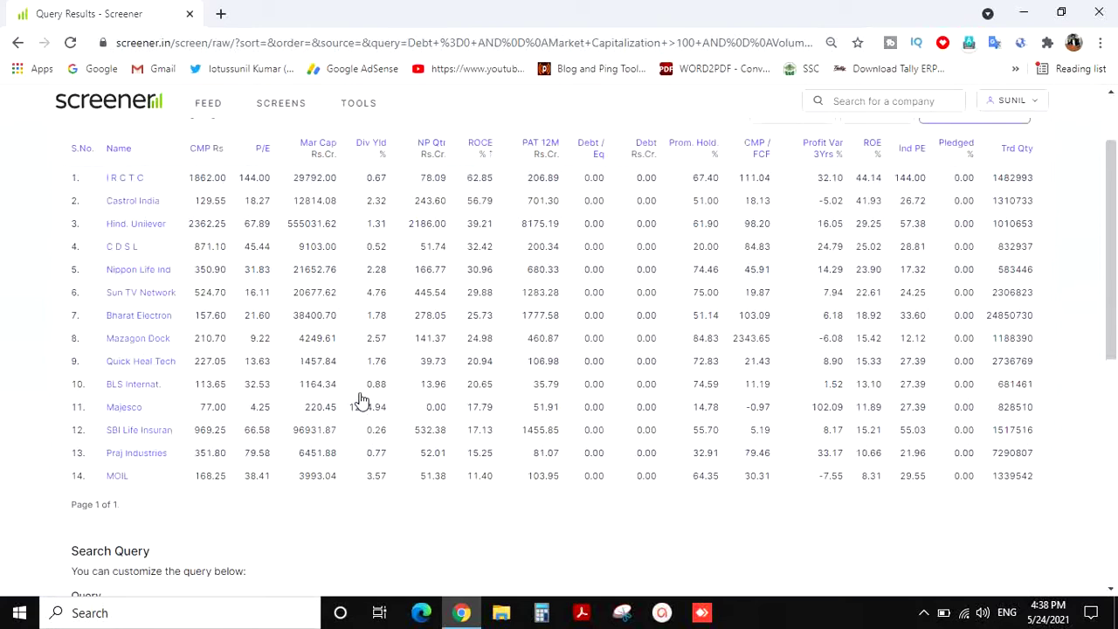
{"action": "scroll", "coordinate": [362, 400], "scroll_direction": "up", "scroll_amount": 1}
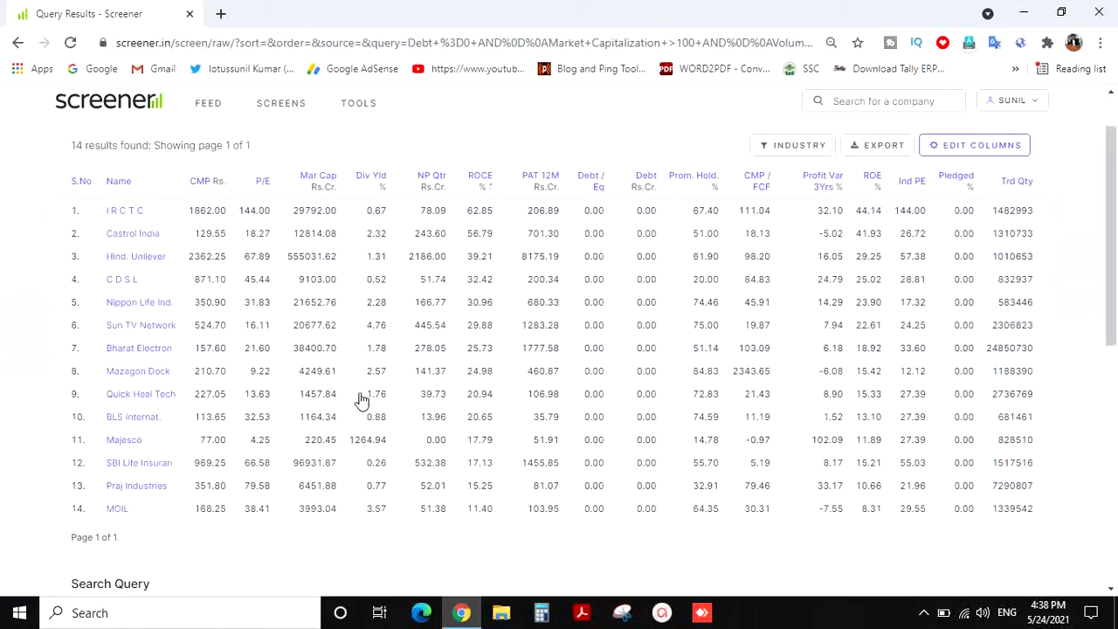
{"action": "scroll", "coordinate": [363, 400], "scroll_direction": "up", "scroll_amount": 1}
{"action": "scroll", "coordinate": [363, 400], "scroll_direction": "down", "scroll_amount": 1}
{"action": "scroll", "coordinate": [362, 400], "scroll_direction": "down", "scroll_amount": 1}
{"action": "scroll", "coordinate": [362, 400], "scroll_direction": "down", "scroll_amount": 1}
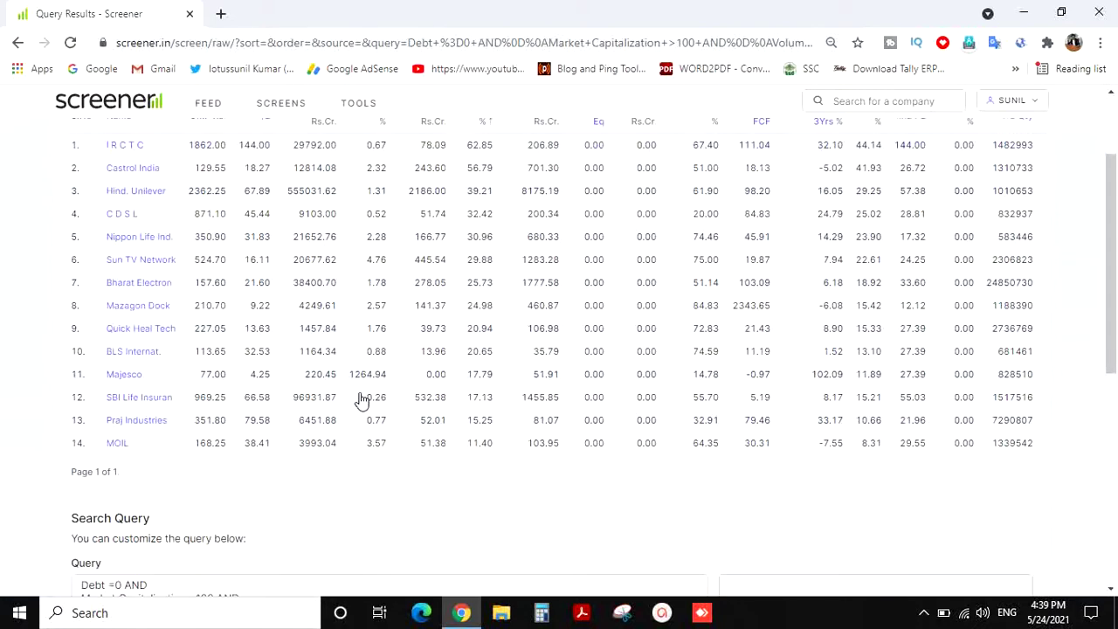
{"action": "scroll", "coordinate": [362, 400], "scroll_direction": "down", "scroll_amount": 1}
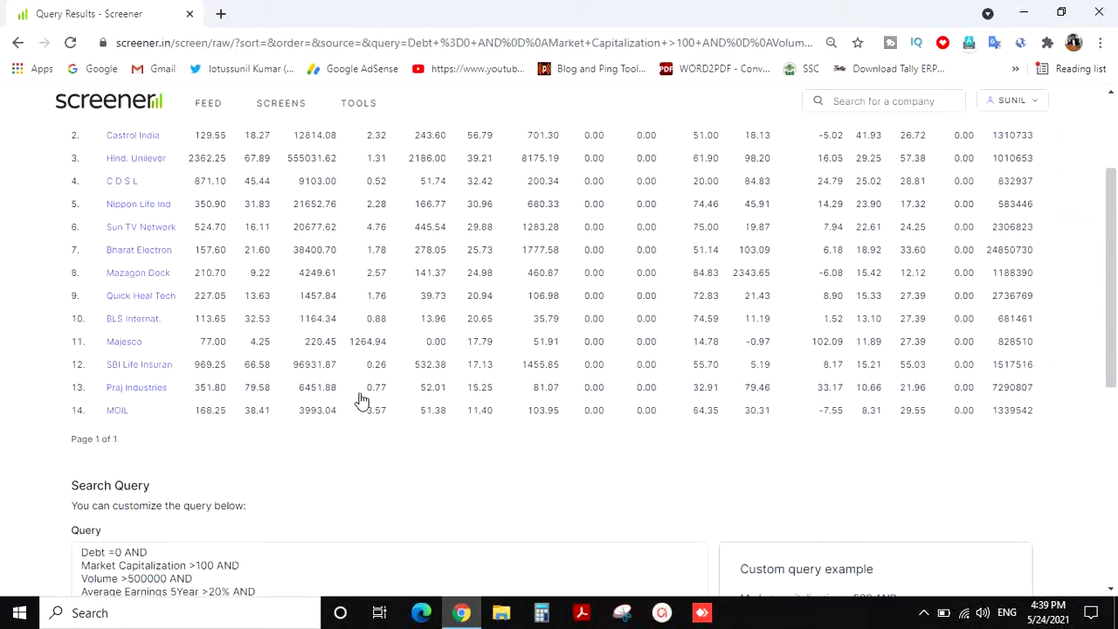
{"action": "scroll", "coordinate": [363, 400], "scroll_direction": "down", "scroll_amount": 3}
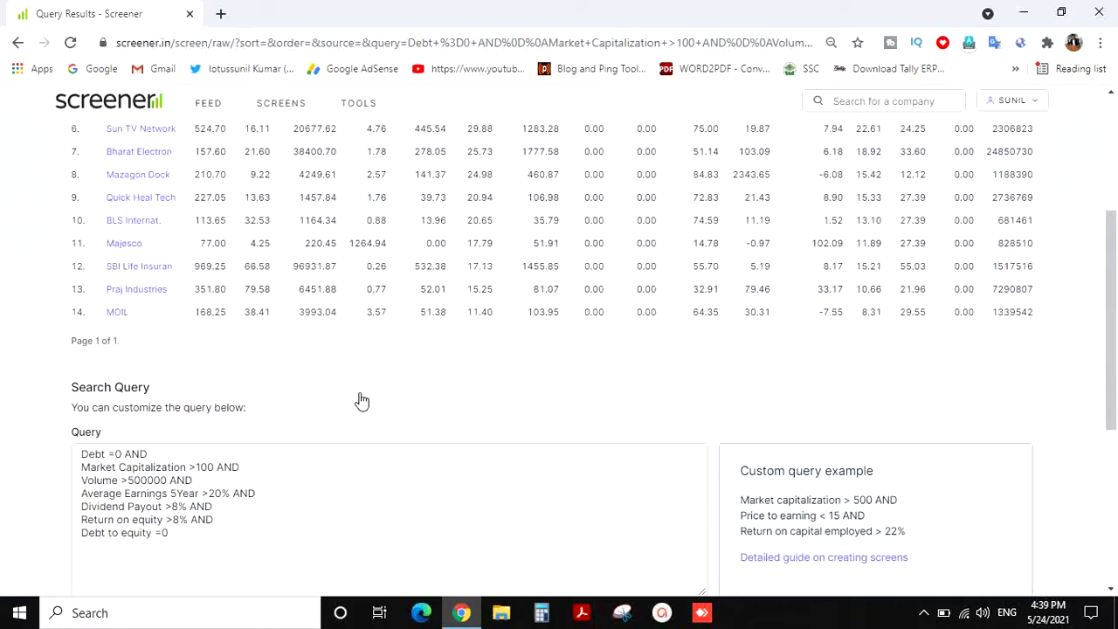
{"action": "scroll", "coordinate": [362, 400], "scroll_direction": "down", "scroll_amount": 1}
{"action": "scroll", "coordinate": [363, 400], "scroll_direction": "down", "scroll_amount": 1}
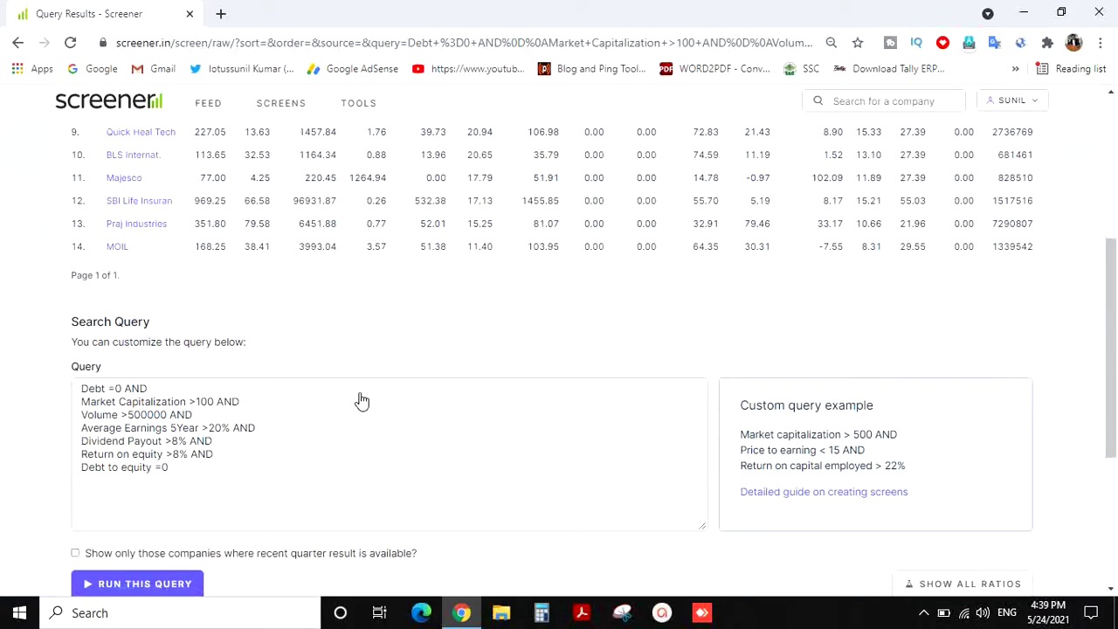
{"action": "scroll", "coordinate": [363, 400], "scroll_direction": "down", "scroll_amount": 1}
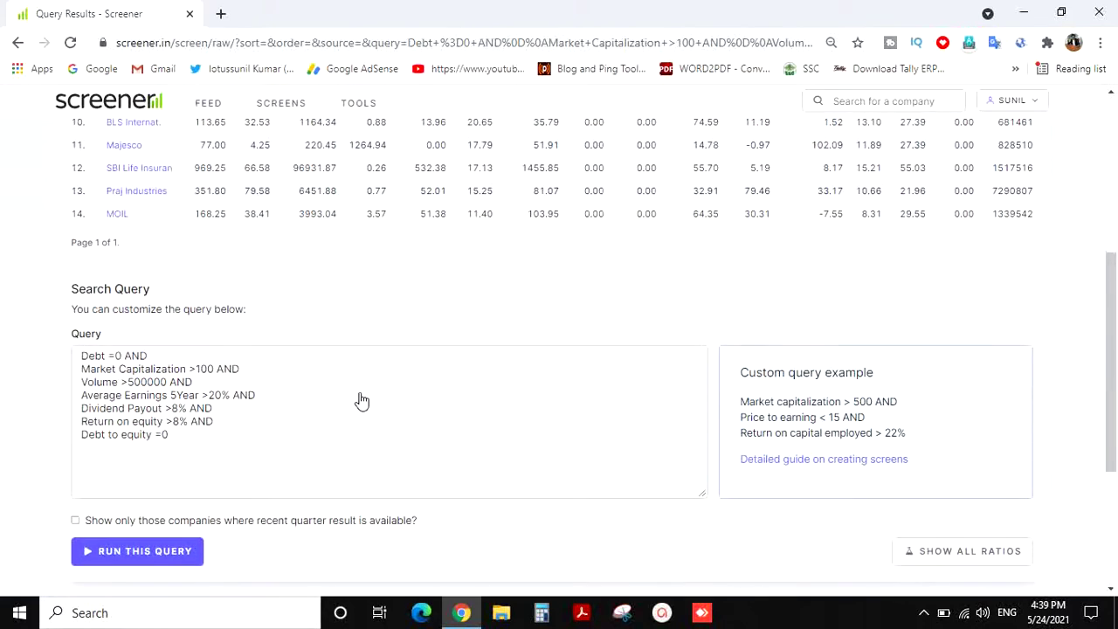
{"action": "scroll", "coordinate": [362, 400], "scroll_direction": "down", "scroll_amount": 1}
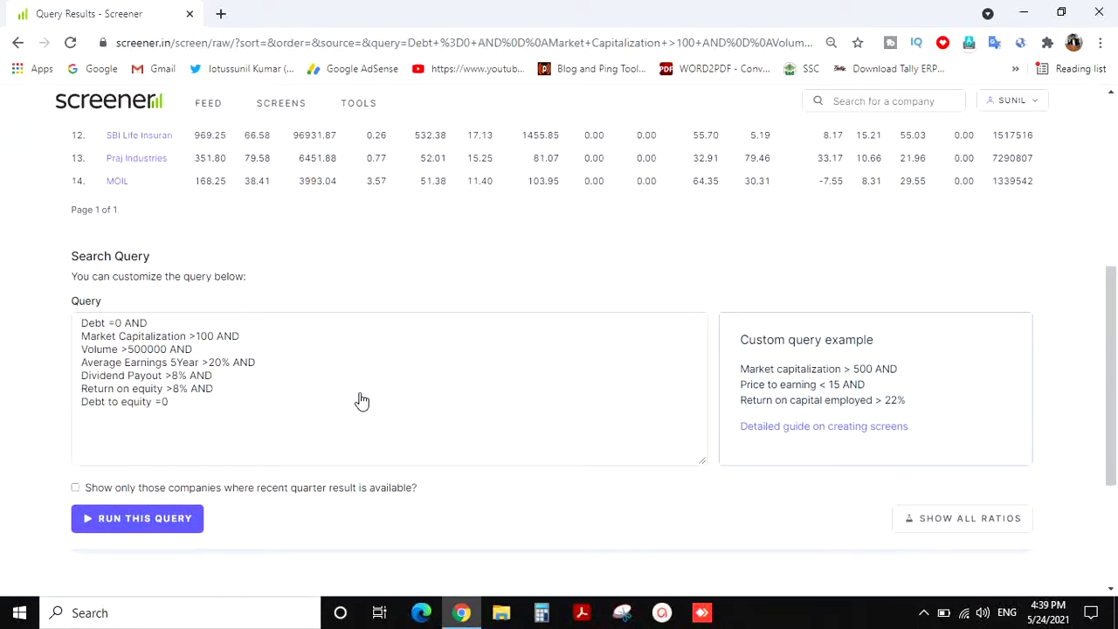
{"action": "scroll", "coordinate": [362, 400], "scroll_direction": "up", "scroll_amount": 4}
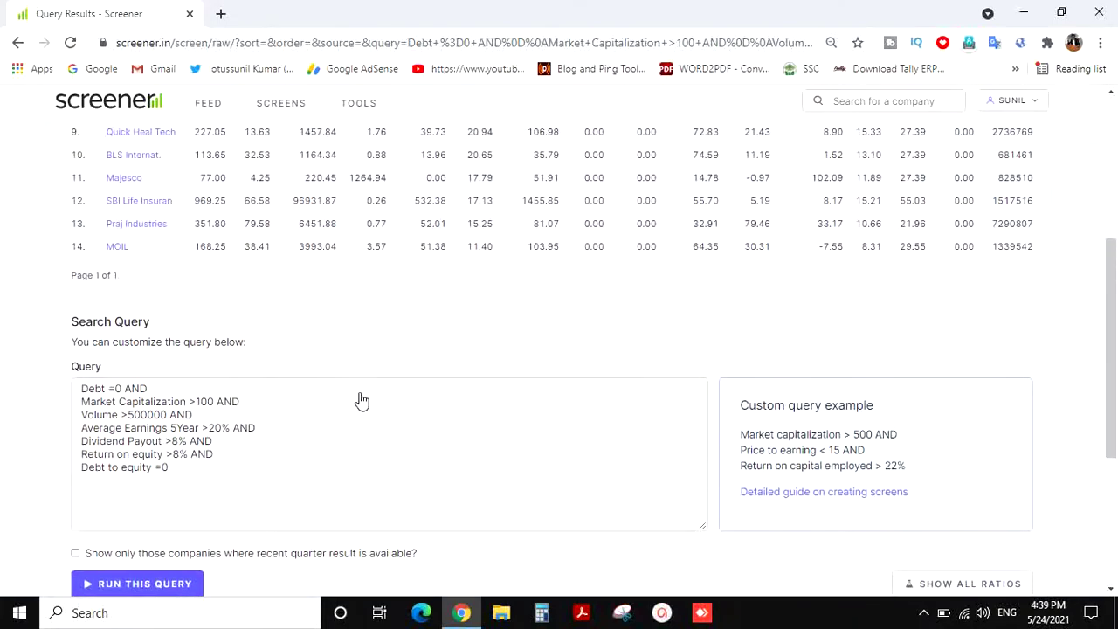
{"action": "scroll", "coordinate": [362, 400], "scroll_direction": "up", "scroll_amount": 7}
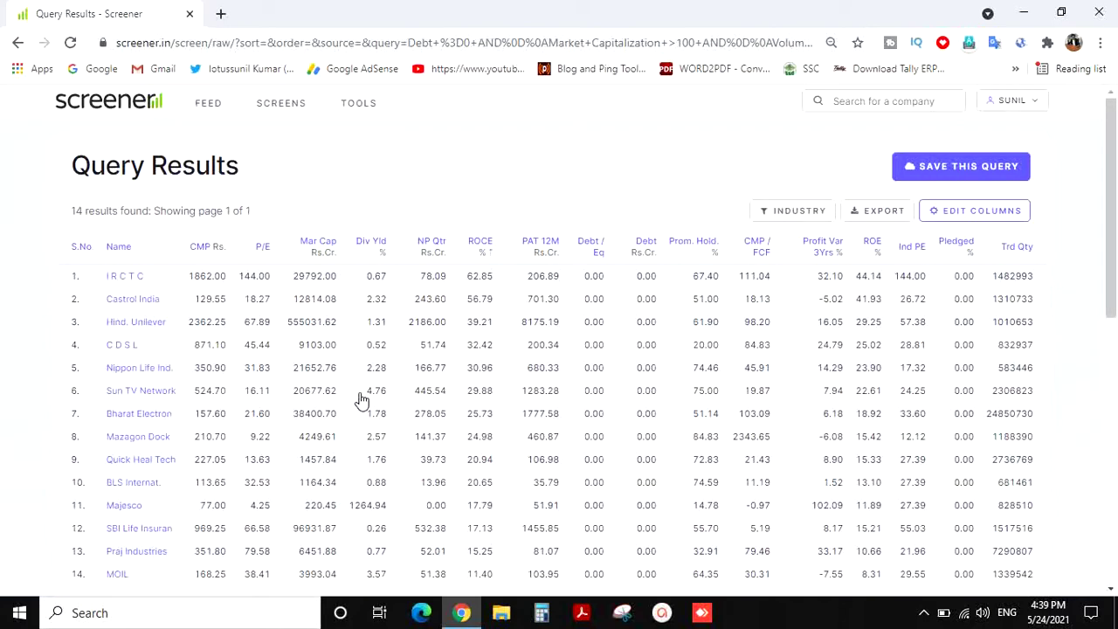
{"action": "scroll", "coordinate": [362, 400], "scroll_direction": "down", "scroll_amount": 1}
{"action": "scroll", "coordinate": [362, 400], "scroll_direction": "down", "scroll_amount": 1}
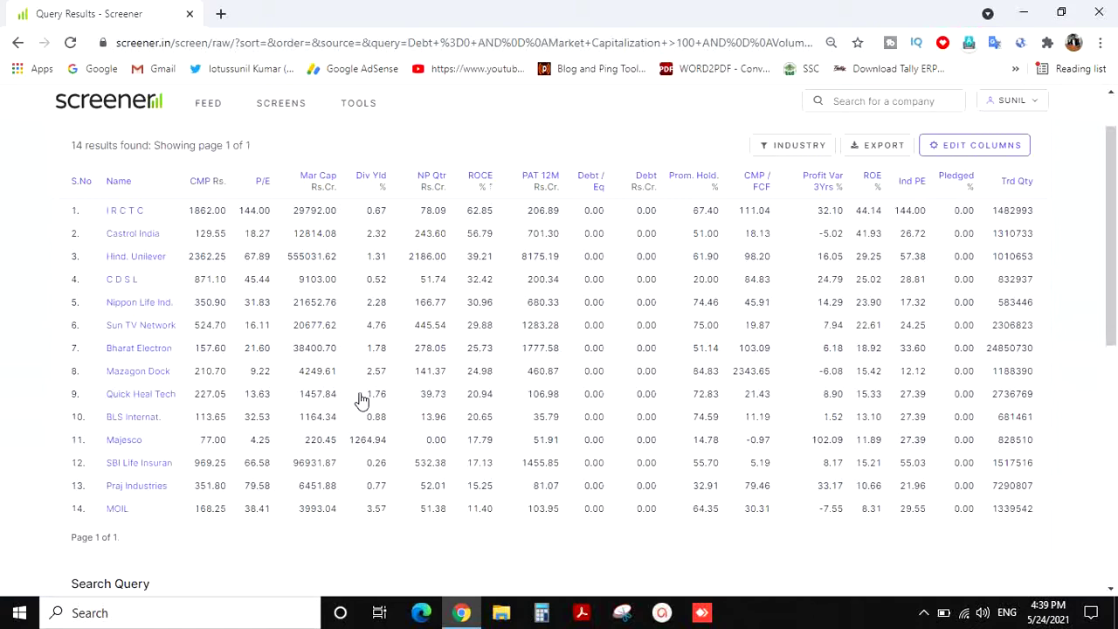
{"action": "scroll", "coordinate": [362, 400], "scroll_direction": "down", "scroll_amount": 1}
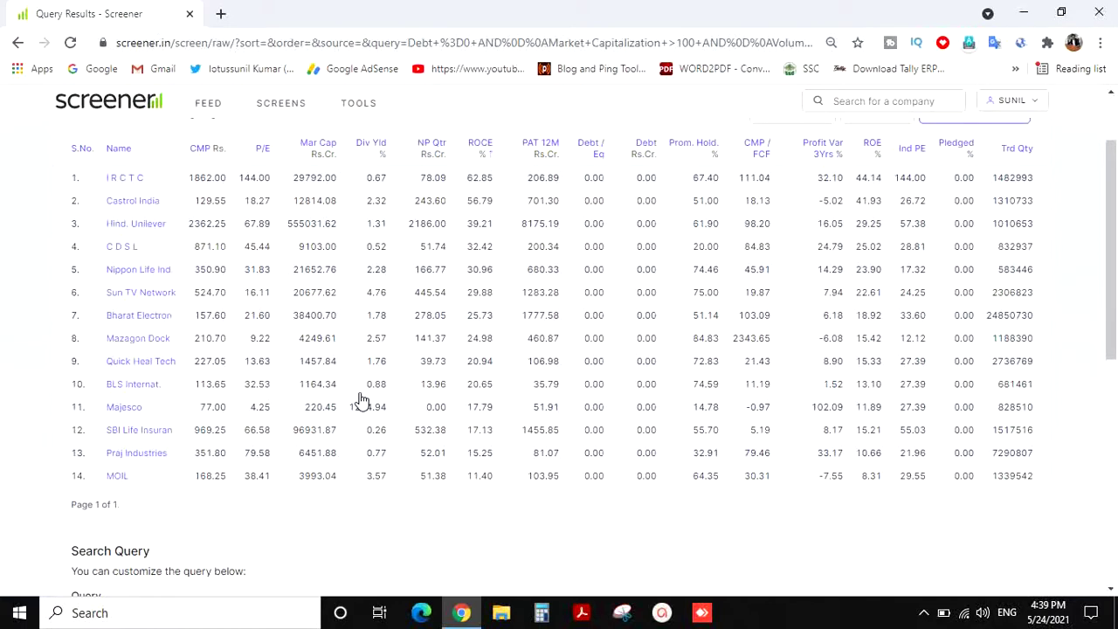
Read through the companies in the query results down to MOIL and the search conditions below the table
{"action": "scroll", "coordinate": [363, 400], "scroll_direction": "down", "scroll_amount": 1}
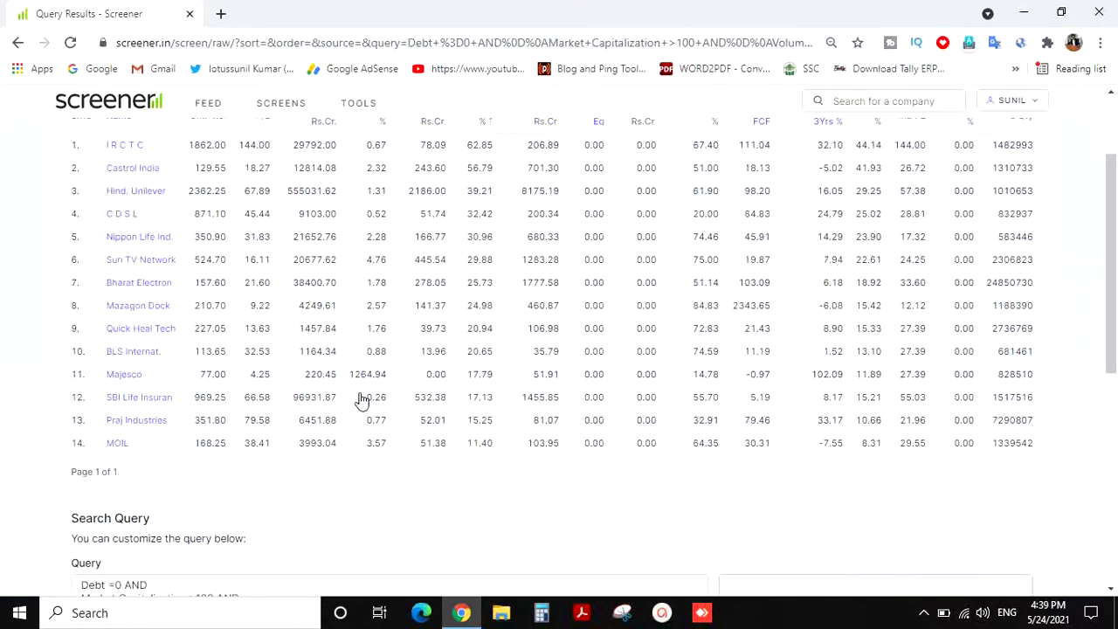
{"action": "scroll", "coordinate": [362, 400], "scroll_direction": "down", "scroll_amount": 1}
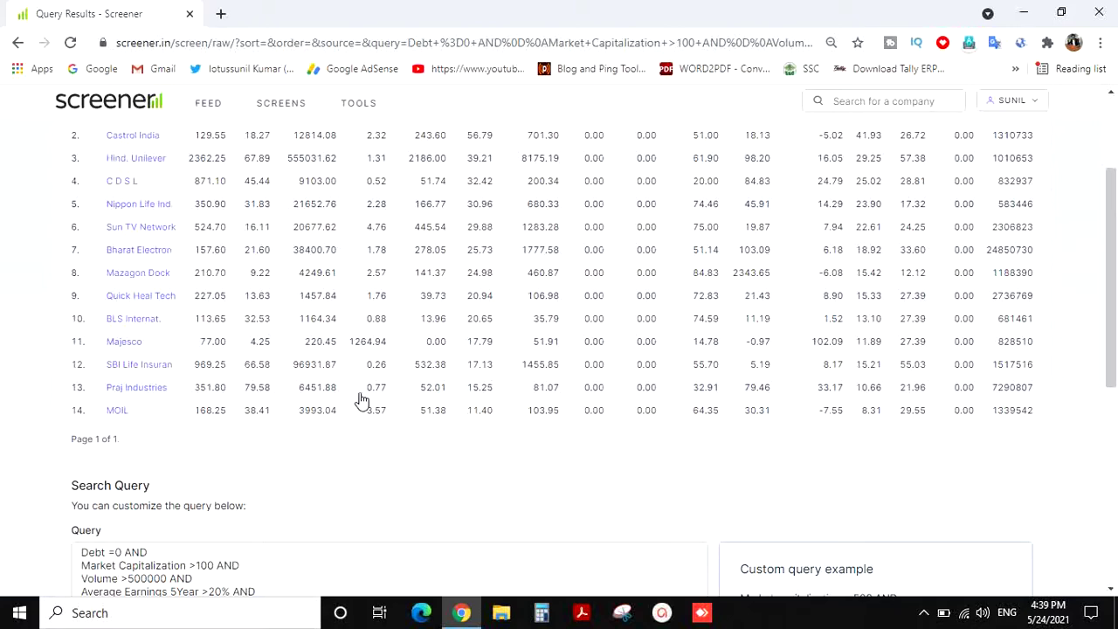
{"action": "scroll", "coordinate": [361, 400], "scroll_direction": "down", "scroll_amount": 1}
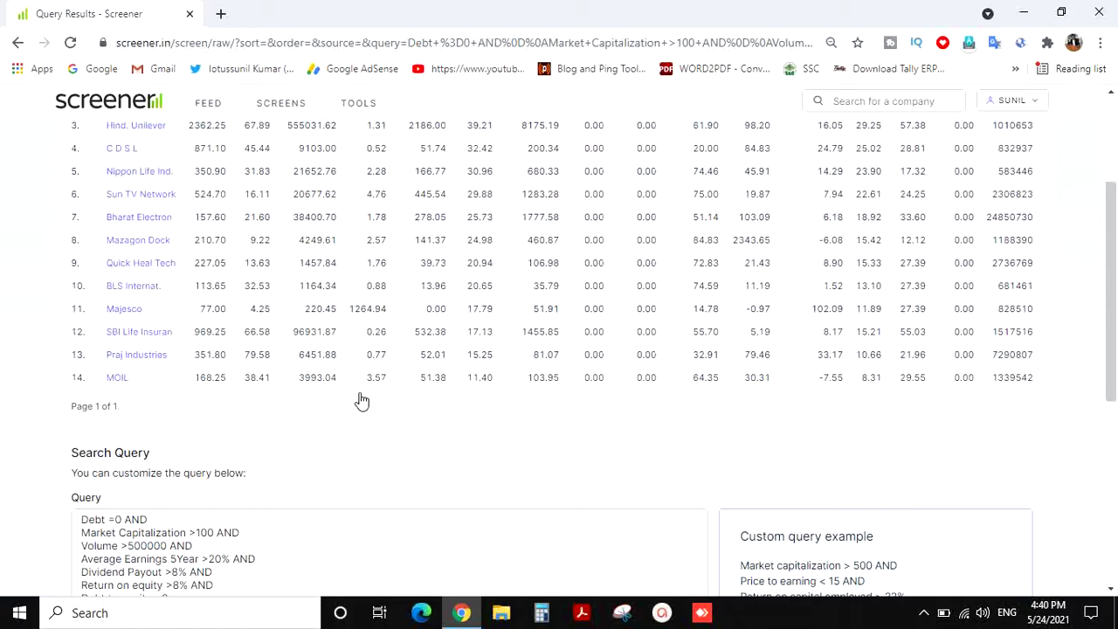
{"action": "scroll", "coordinate": [361, 401], "scroll_direction": "down", "scroll_amount": 1}
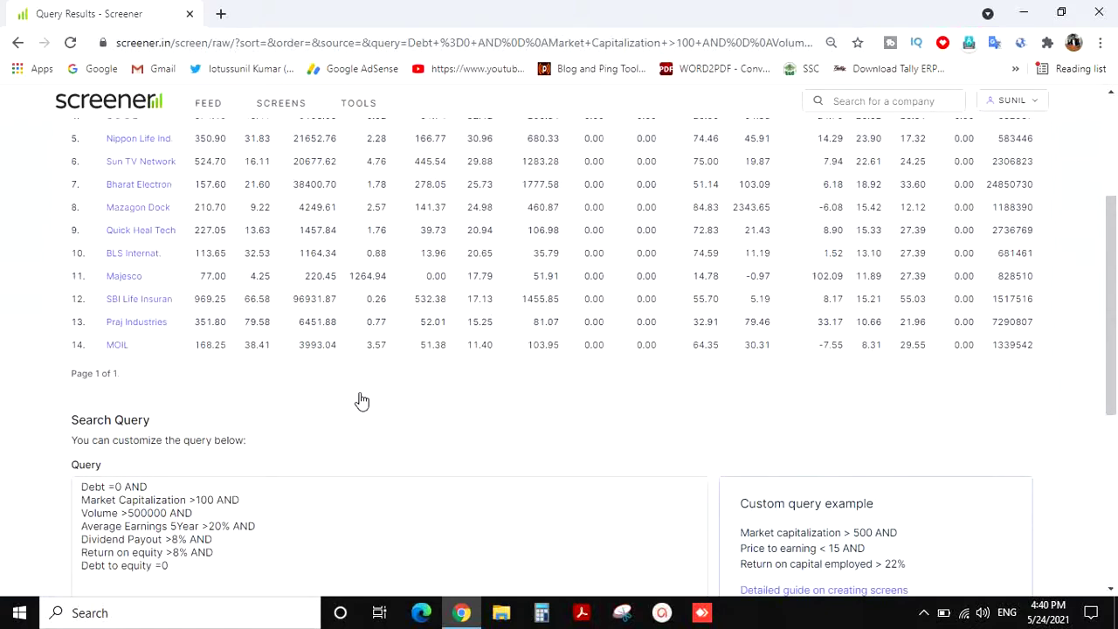
{"action": "scroll", "coordinate": [362, 401], "scroll_direction": "down", "scroll_amount": 1}
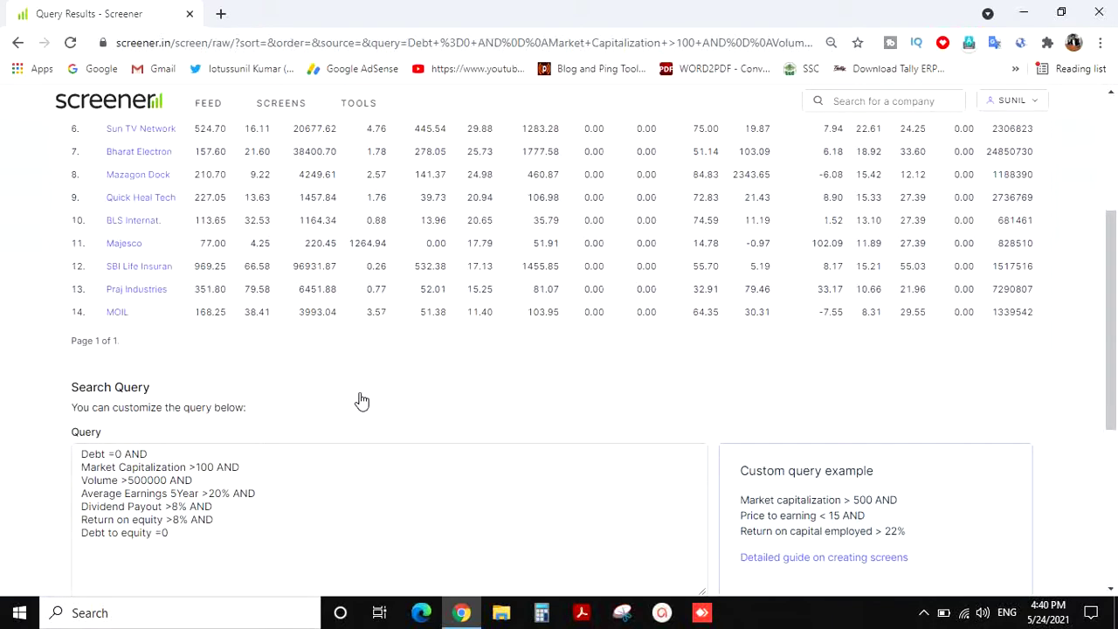
{"action": "scroll", "coordinate": [361, 401], "scroll_direction": "down", "scroll_amount": 1}
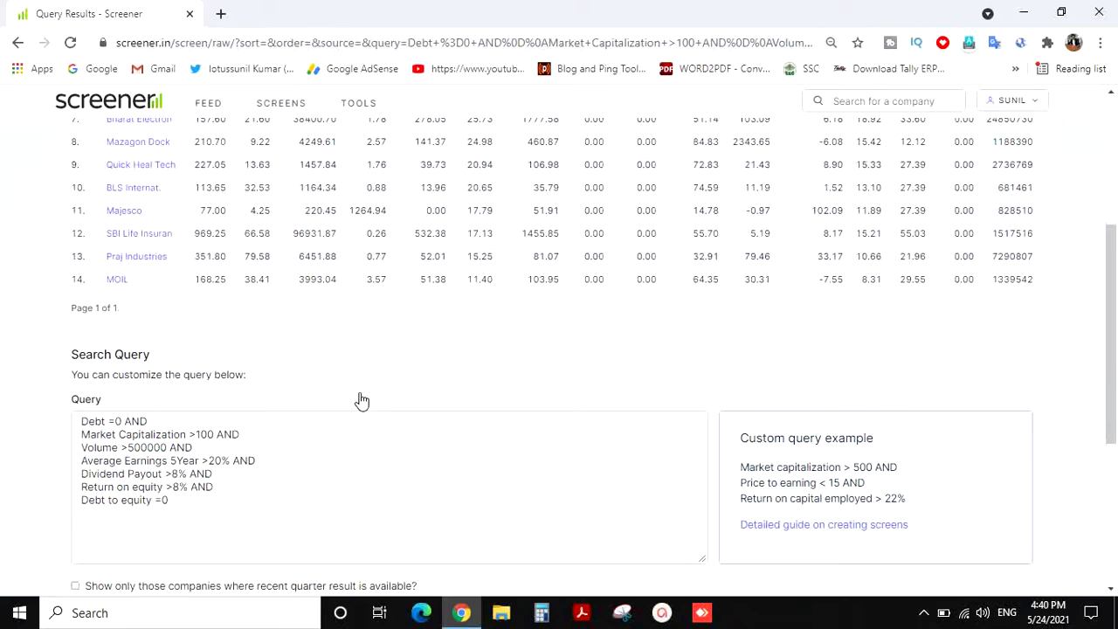
{"action": "scroll", "coordinate": [362, 401], "scroll_direction": "down", "scroll_amount": 1}
{"action": "scroll", "coordinate": [362, 401], "scroll_direction": "up", "scroll_amount": 1}
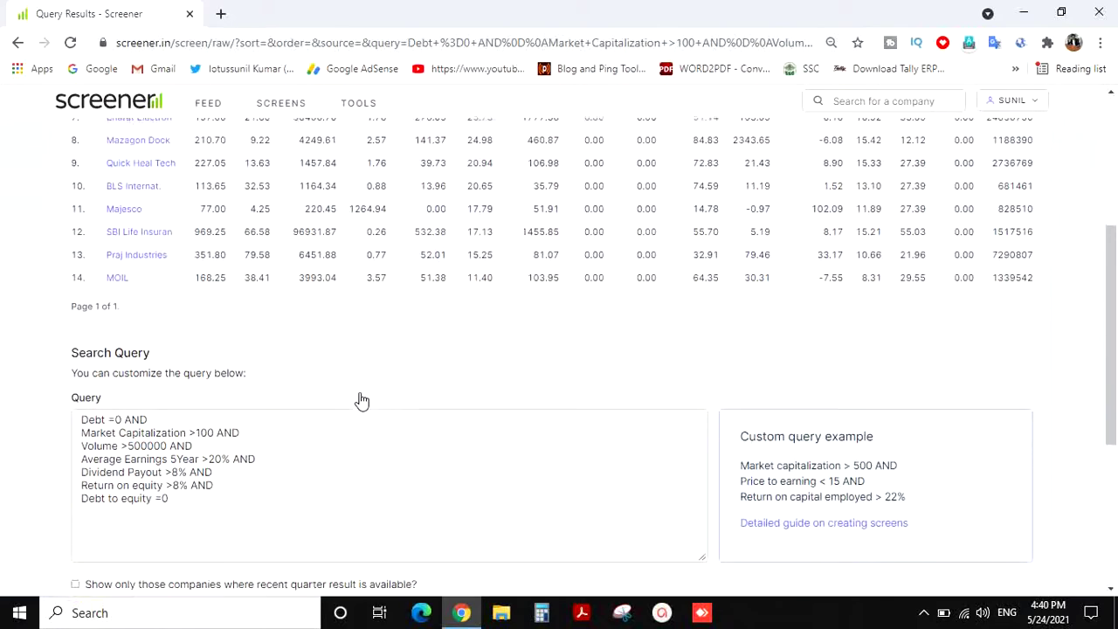
{"action": "scroll", "coordinate": [362, 401], "scroll_direction": "down", "scroll_amount": 1}
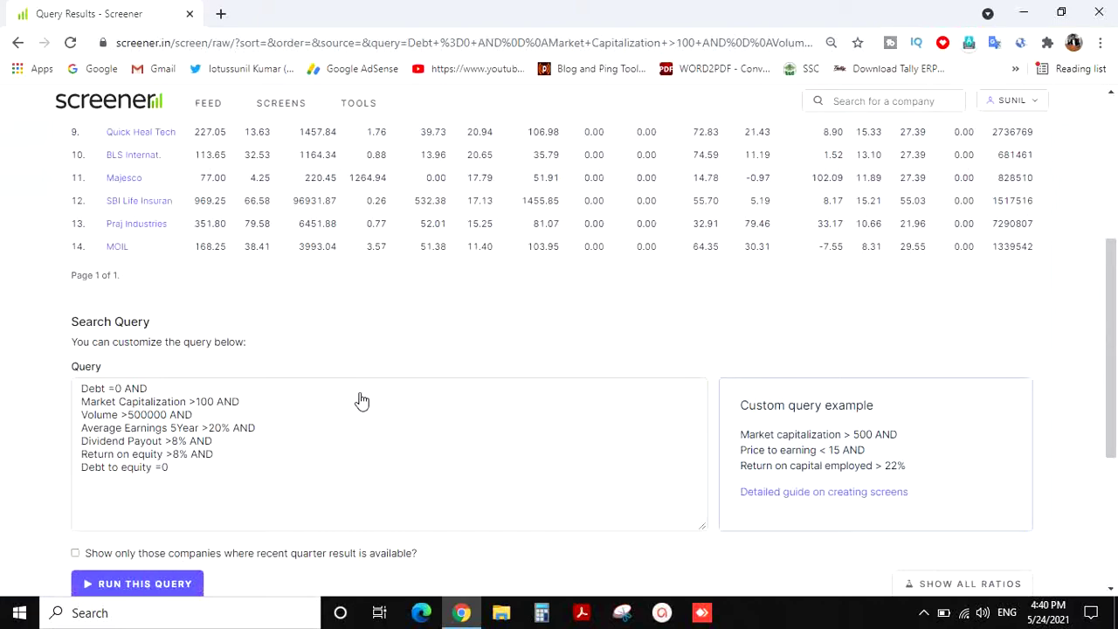
Return to the start of the Query Results table and review all listed companies and their ratio columns again
{"action": "scroll", "coordinate": [362, 401], "scroll_direction": "up", "scroll_amount": 5}
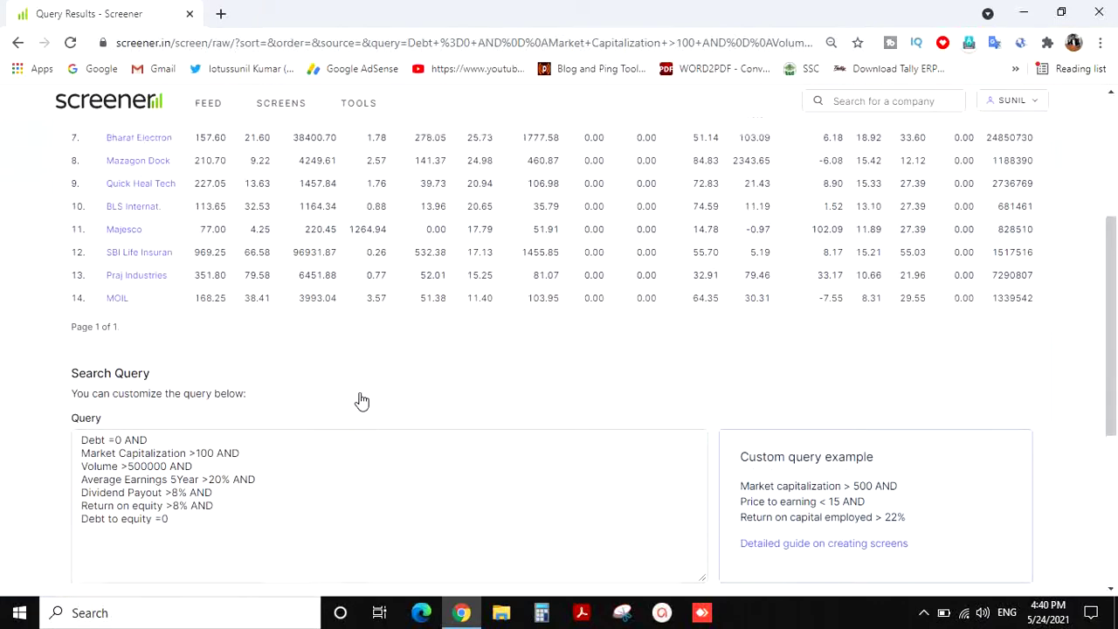
{"action": "scroll", "coordinate": [361, 401], "scroll_direction": "up", "scroll_amount": 1}
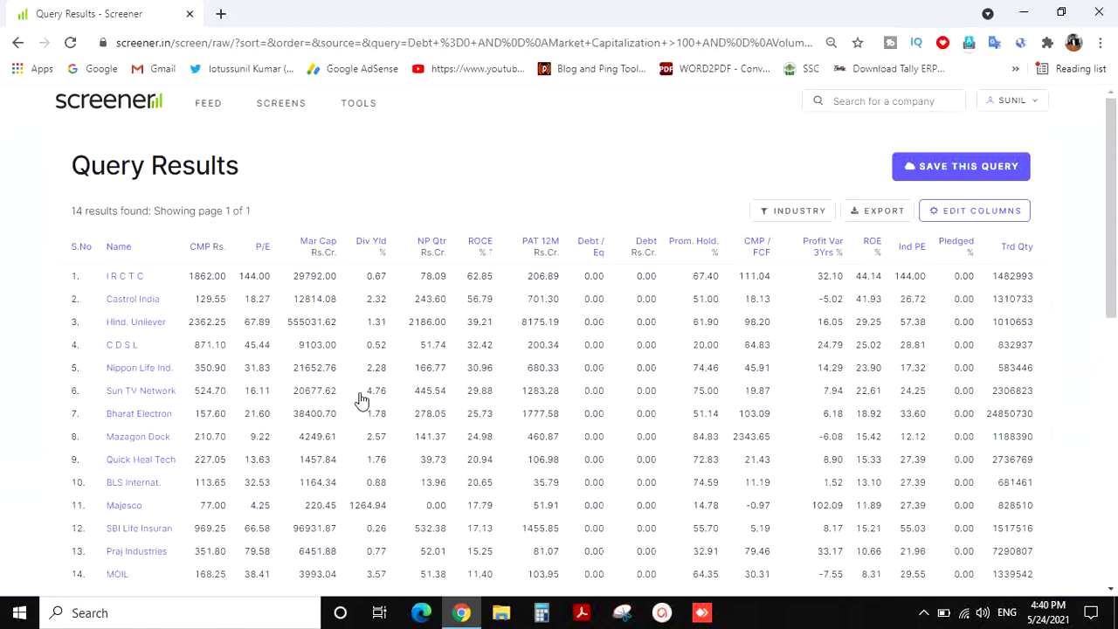
{"action": "scroll", "coordinate": [361, 400], "scroll_direction": "down", "scroll_amount": 1}
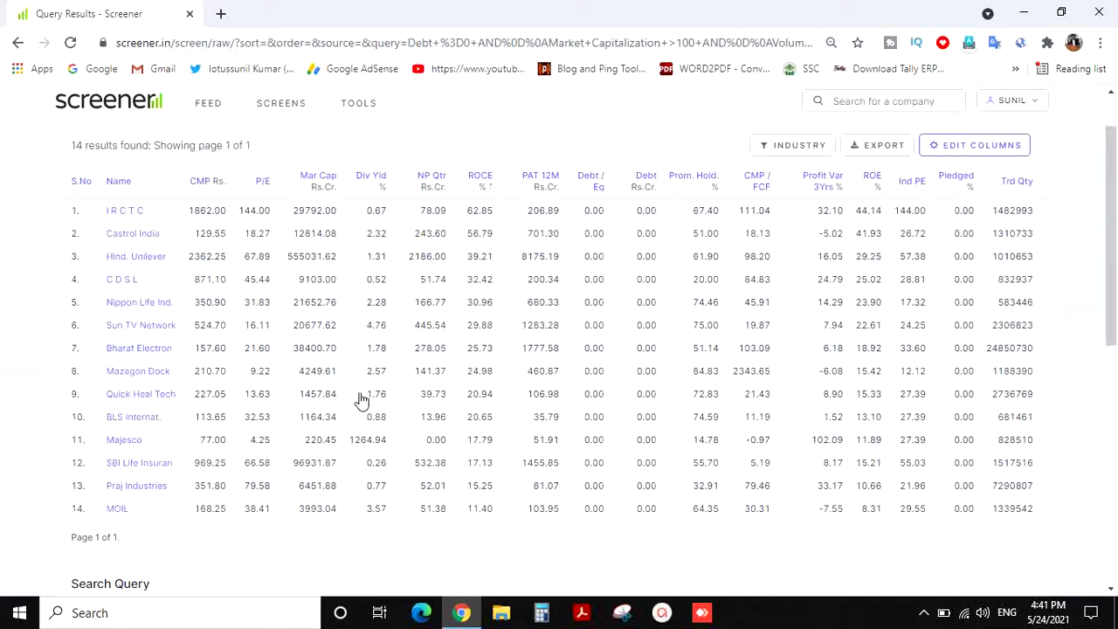
{"action": "scroll", "coordinate": [361, 400], "scroll_direction": "down", "scroll_amount": 1}
{"action": "scroll", "coordinate": [362, 400], "scroll_direction": "up", "scroll_amount": 1}
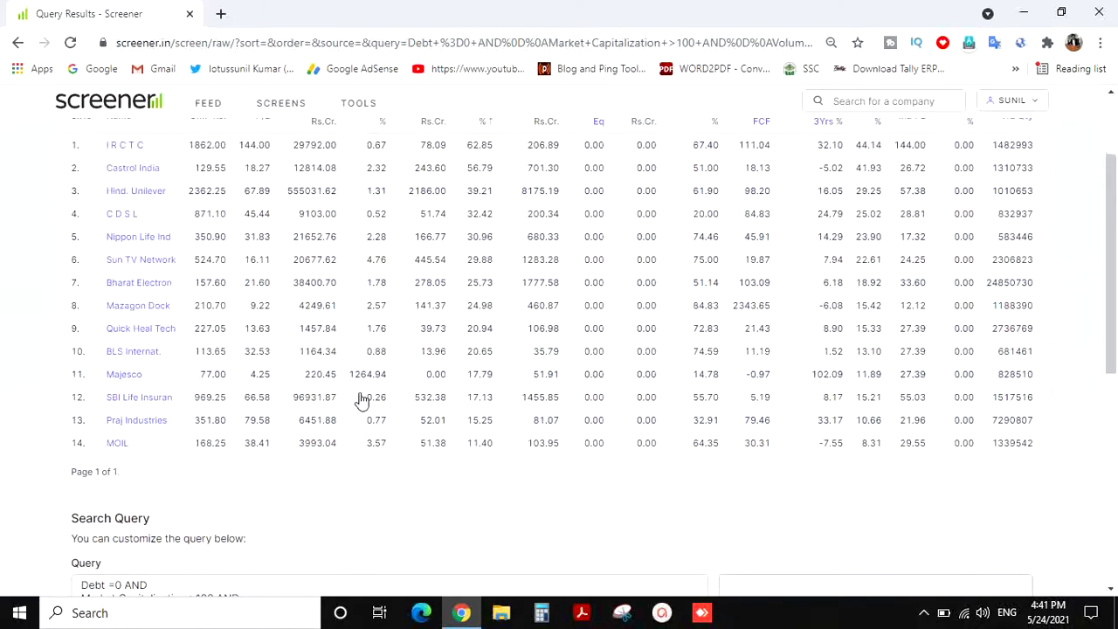
{"action": "scroll", "coordinate": [361, 400], "scroll_direction": "up", "scroll_amount": 1}
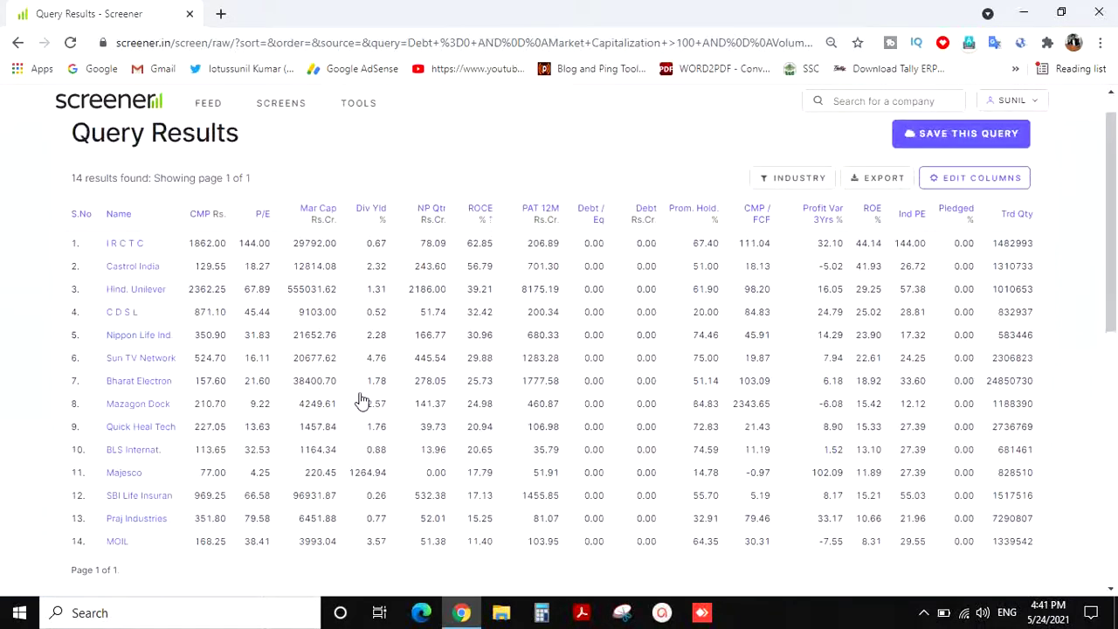
{"action": "scroll", "coordinate": [362, 400], "scroll_direction": "down", "scroll_amount": 2}
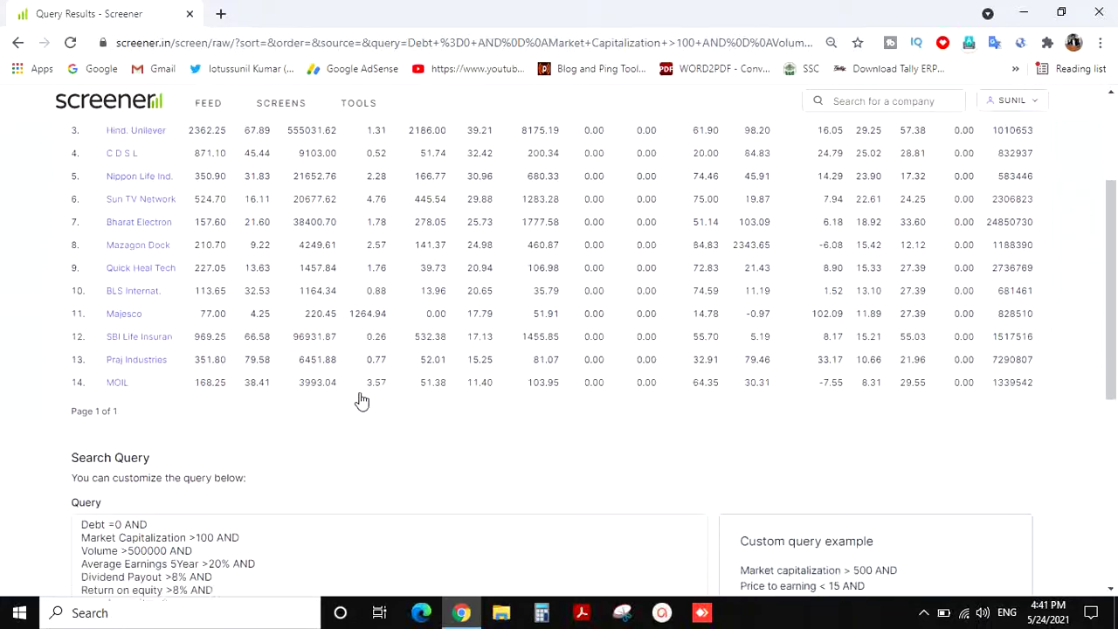
{"action": "scroll", "coordinate": [361, 400], "scroll_direction": "up", "scroll_amount": 1}
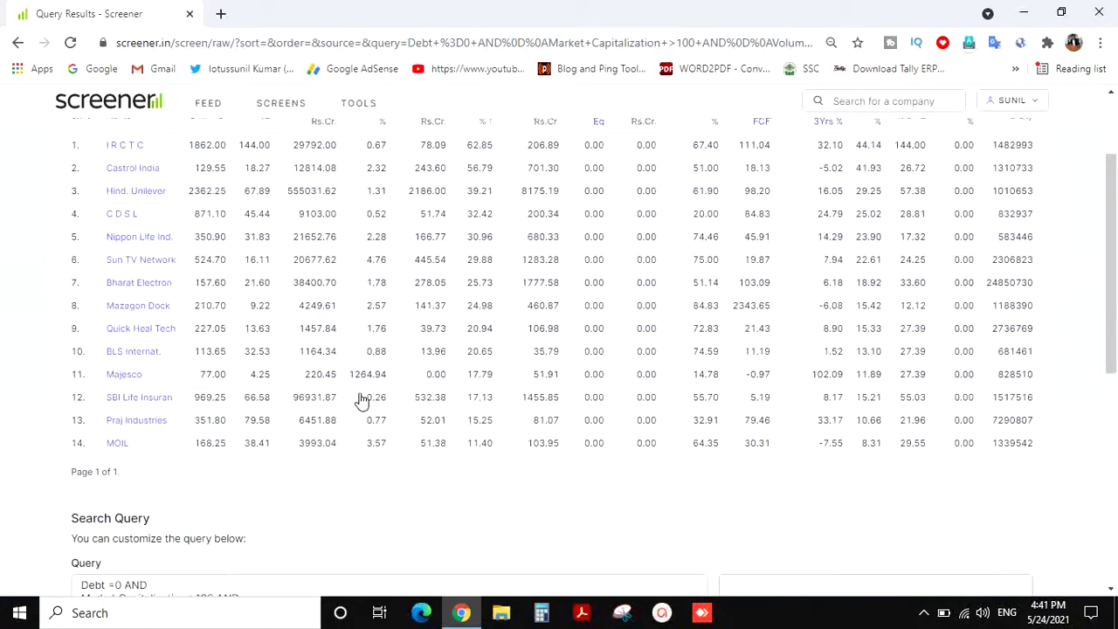
{"action": "scroll", "coordinate": [362, 400], "scroll_direction": "down", "scroll_amount": 1}
{"action": "scroll", "coordinate": [362, 400], "scroll_direction": "up", "scroll_amount": 2}
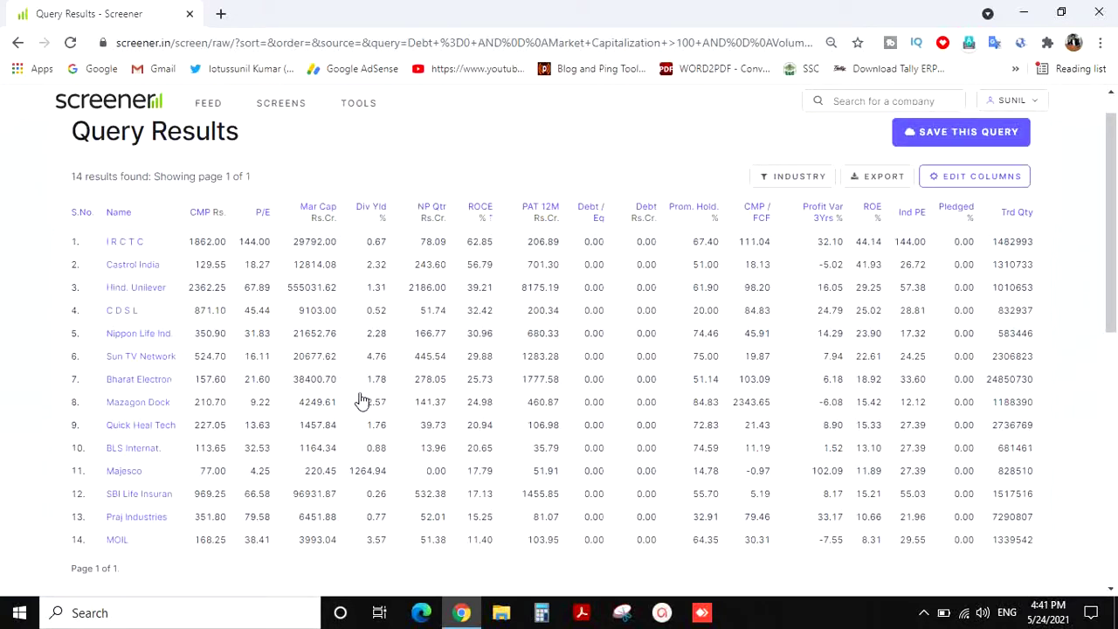
Open the search query below the results for editing at the end of its last condition, "Debt to equity =0"
{"action": "scroll", "coordinate": [361, 400], "scroll_direction": "down", "scroll_amount": 1}
{"action": "scroll", "coordinate": [361, 400], "scroll_direction": "down", "scroll_amount": 1}
{"action": "scroll", "coordinate": [362, 400], "scroll_direction": "down", "scroll_amount": 2}
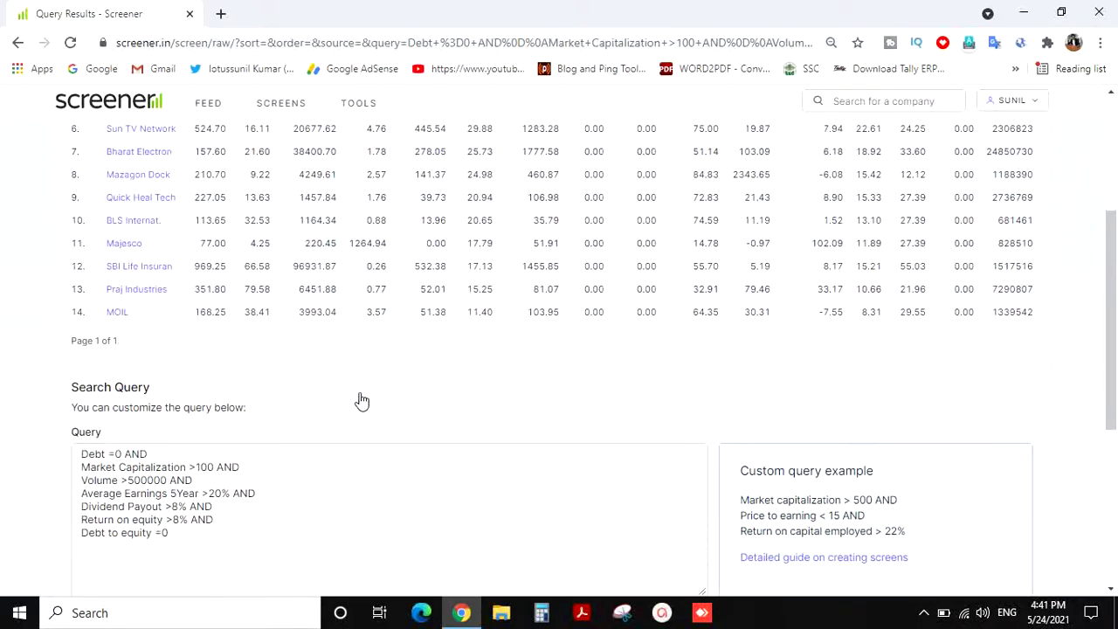
{"action": "scroll", "coordinate": [362, 400], "scroll_direction": "down", "scroll_amount": 1}
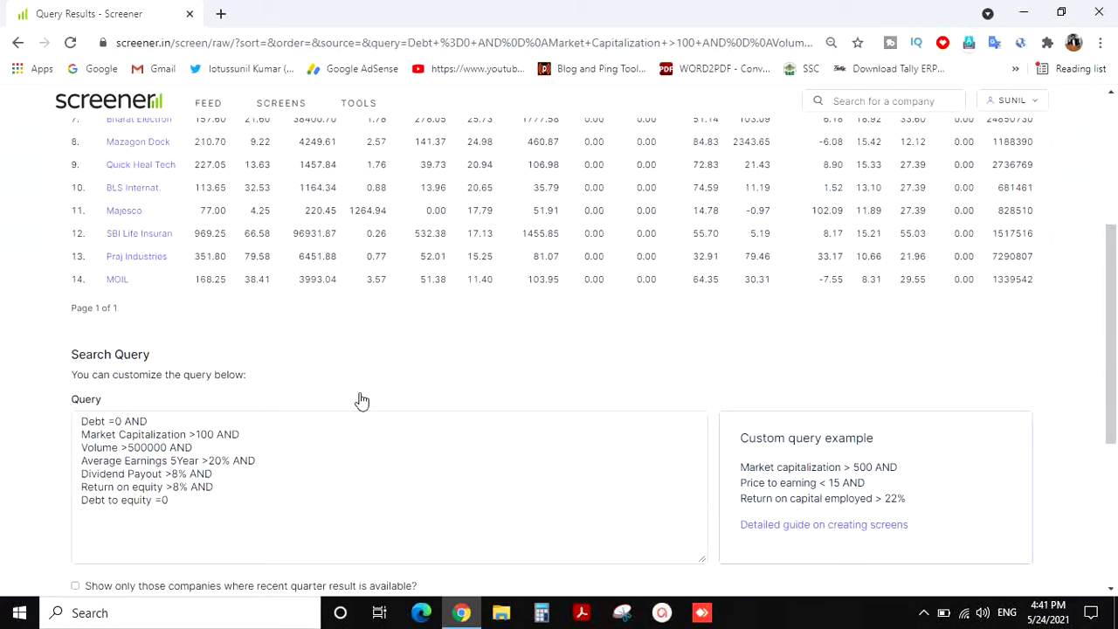
{"action": "scroll", "coordinate": [362, 400], "scroll_direction": "down", "scroll_amount": 1}
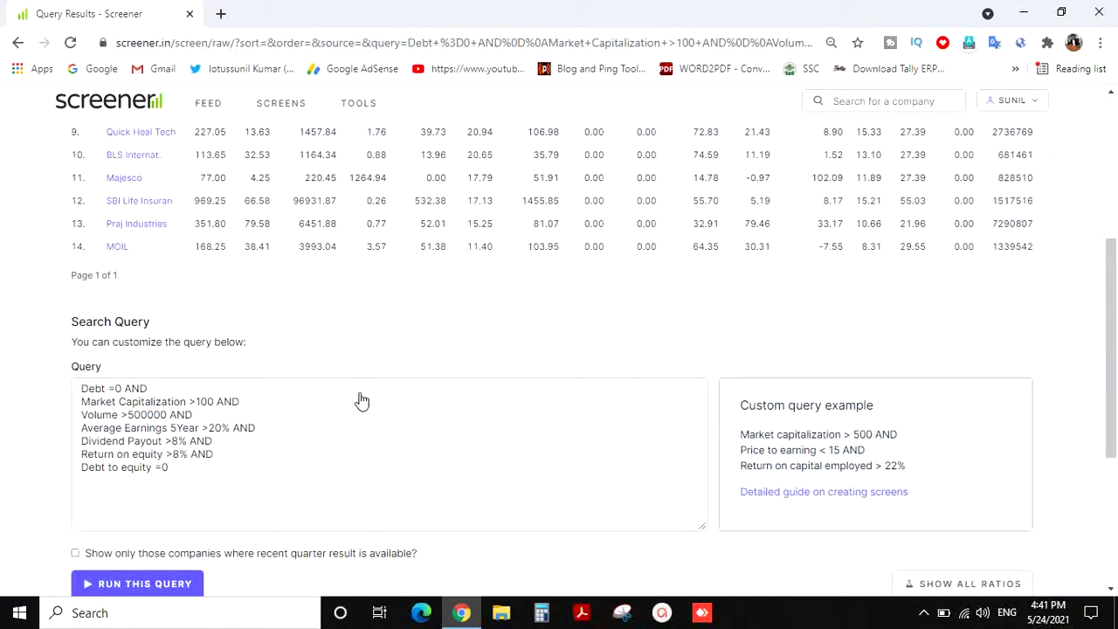
{"action": "scroll", "coordinate": [362, 400], "scroll_direction": "down", "scroll_amount": 1}
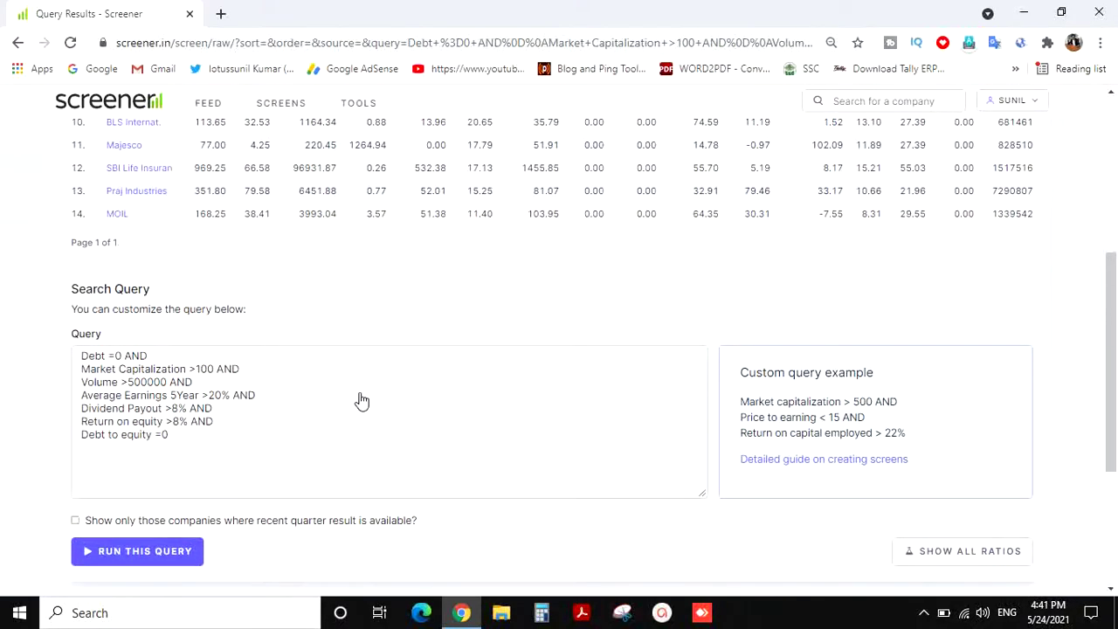
{"action": "scroll", "coordinate": [361, 400], "scroll_direction": "down", "scroll_amount": 1}
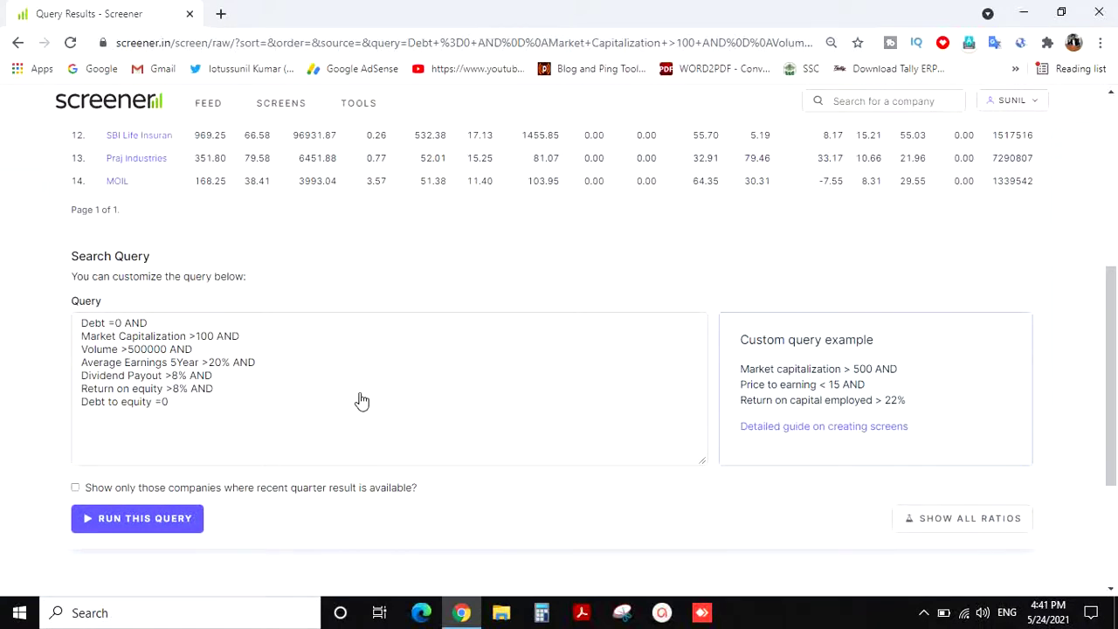
{"action": "left_click", "coordinate": [210, 406]}
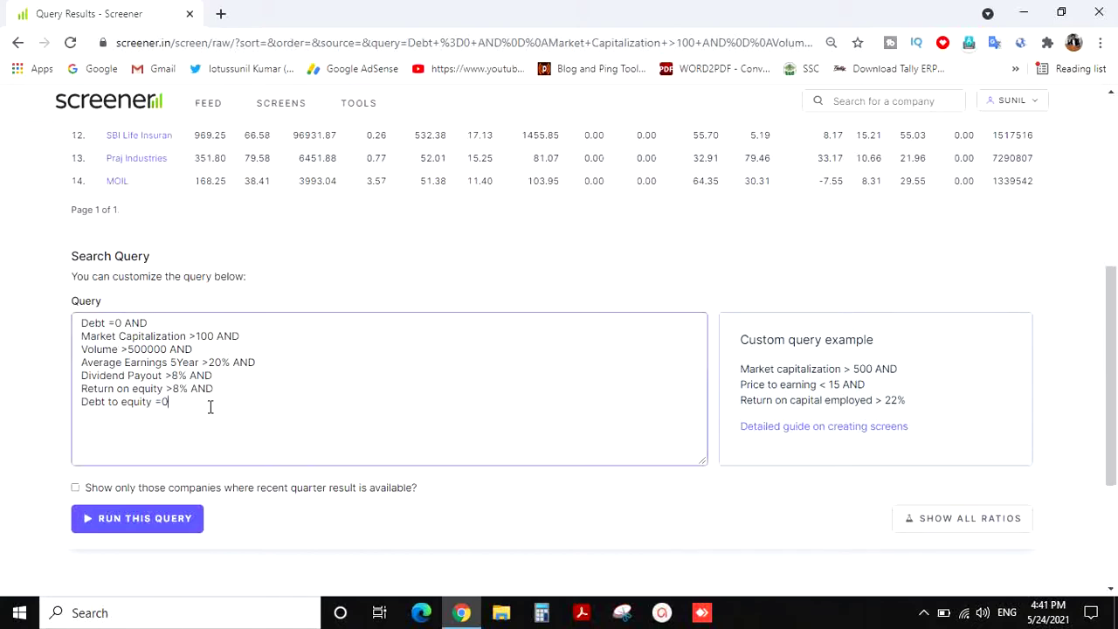